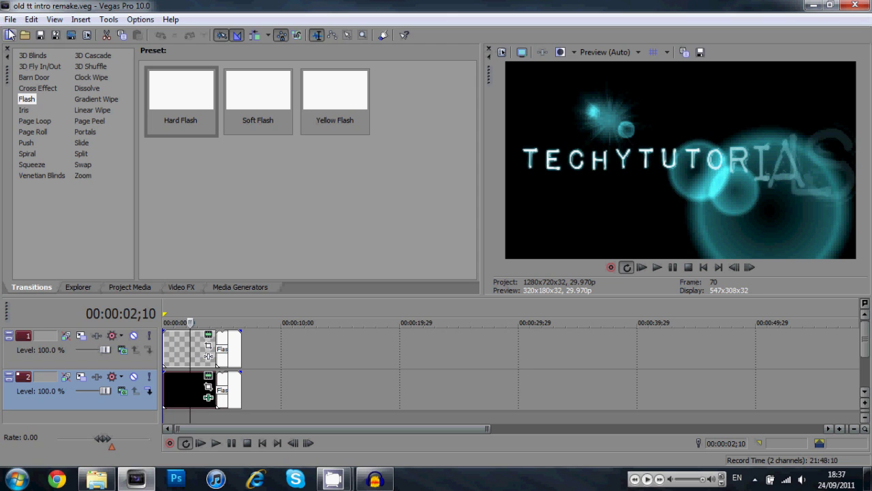
Start a new project with a Black solid colour background at the timeline start.
click(10, 34)
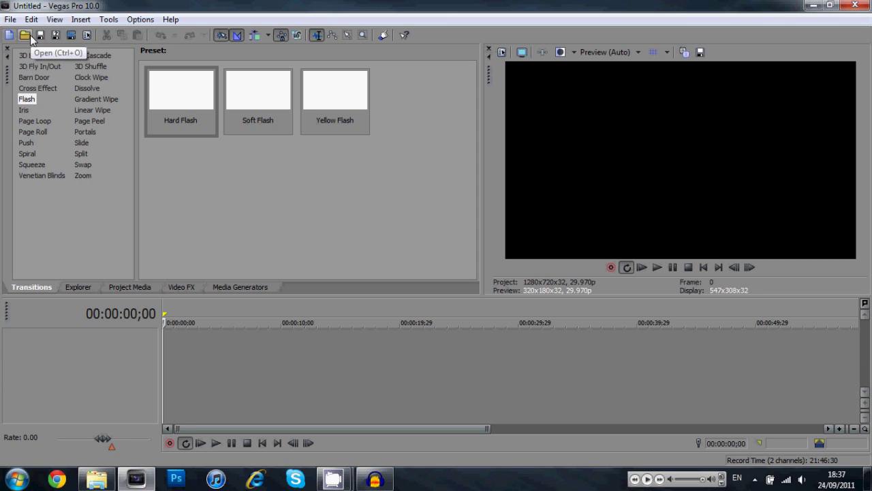
click(233, 287)
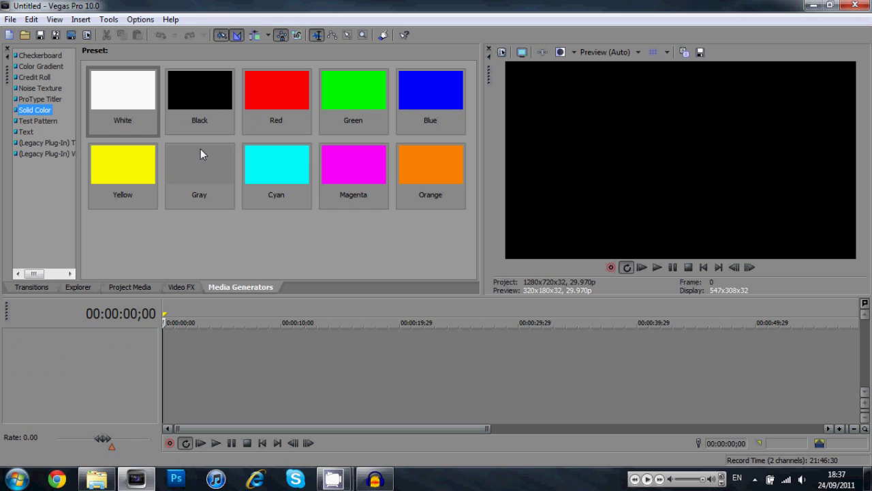
drag(191, 84, 164, 373)
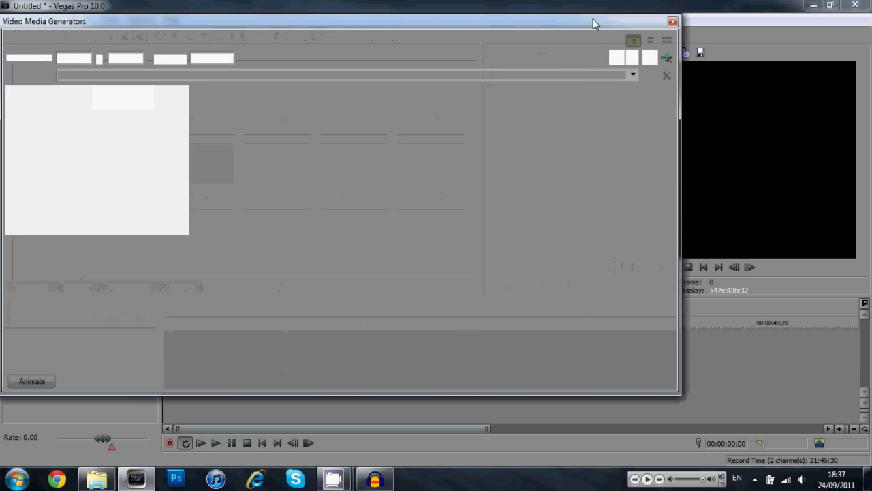
click(673, 23)
Add a video track above it holding an empty ProType Titler event.
right_click(303, 333)
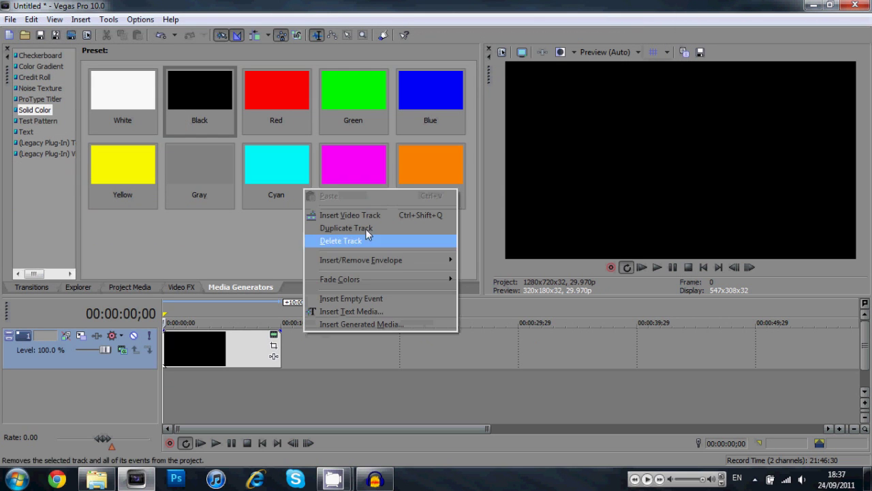
click(358, 215)
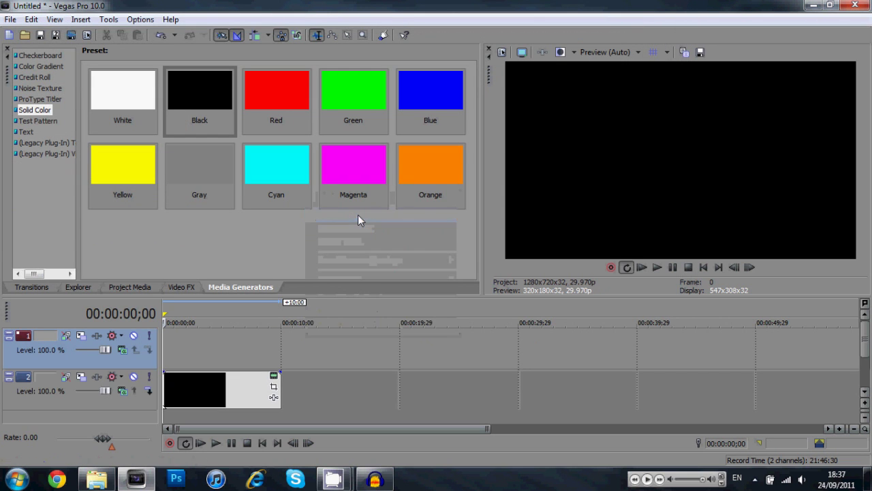
click(39, 98)
drag(119, 89, 223, 358)
click(668, 25)
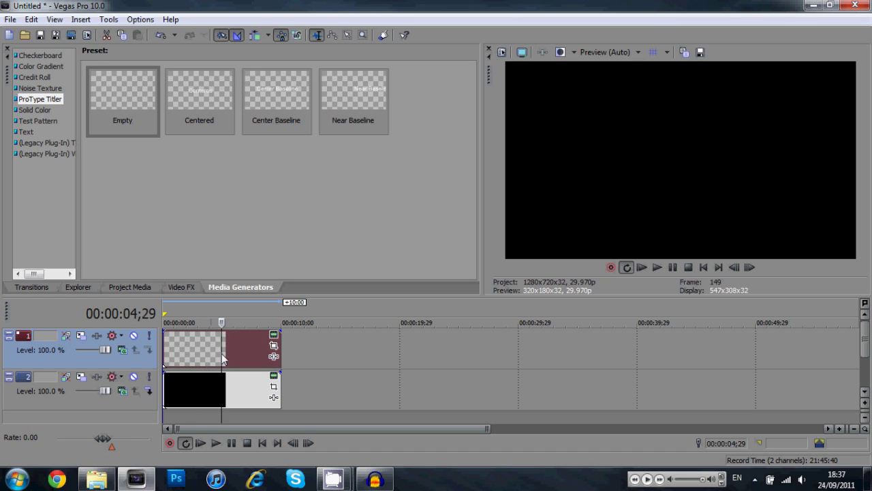
Trim both the title and black background events to end at 5;00.
click(308, 443)
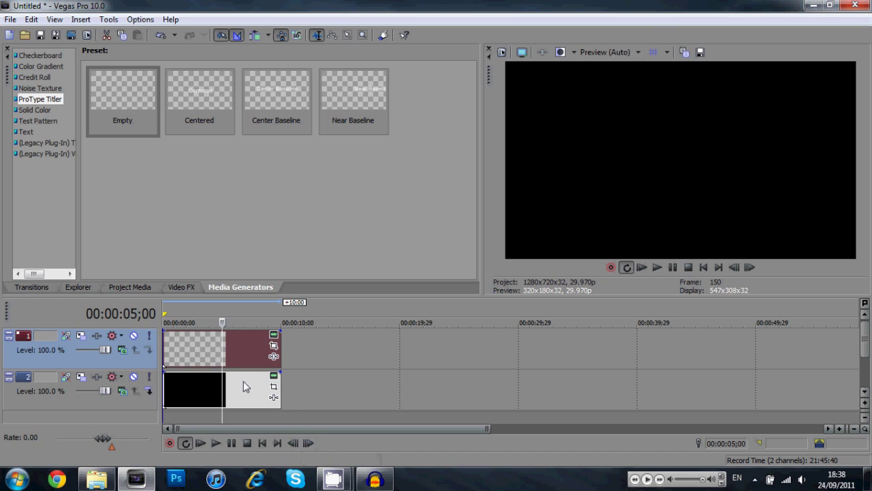
key(s)
key(Delete)
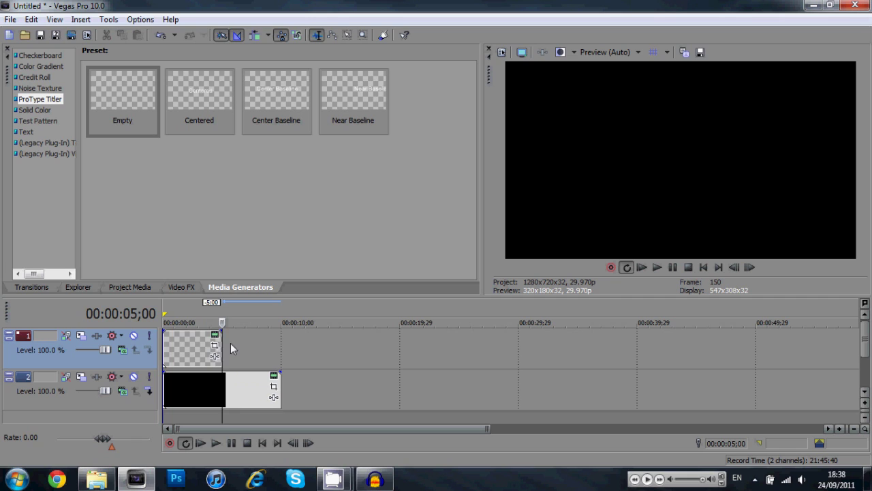
click(233, 396)
key(s)
key(Delete)
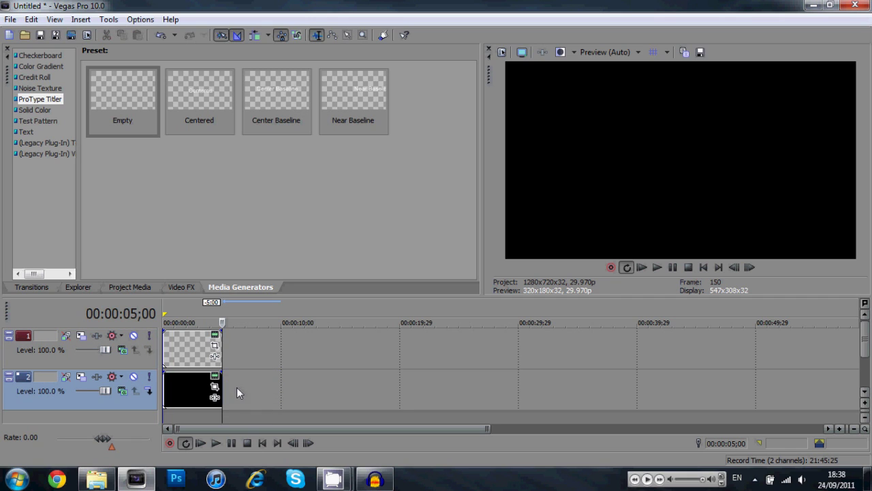
click(192, 346)
Open the title in ProType Titler, apply the Fly in animation and select 'The brown fox' text.
right_click(203, 345)
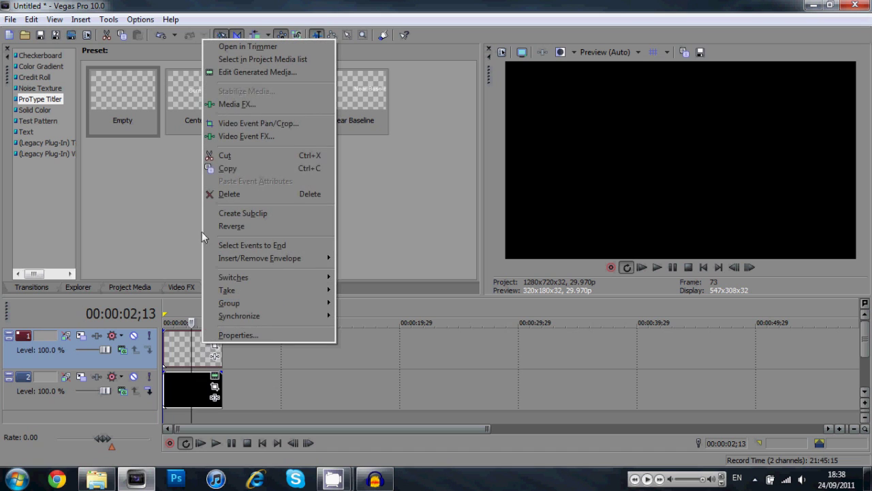
click(247, 73)
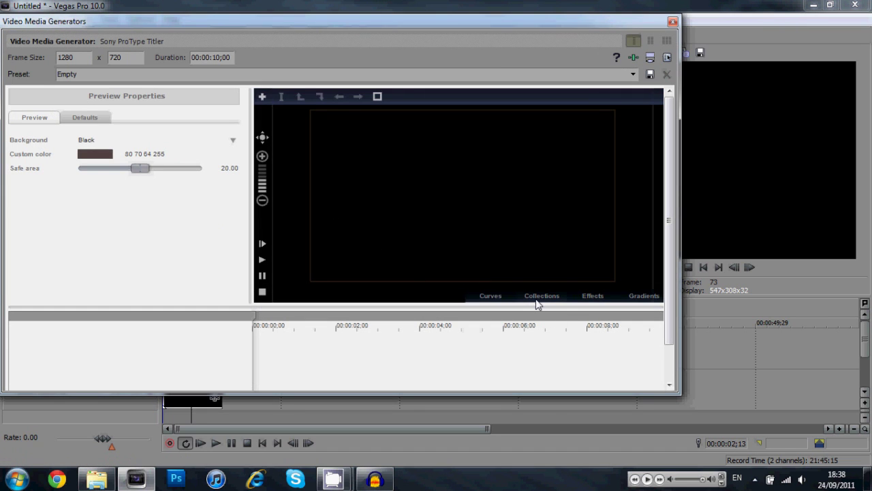
drag(679, 394, 696, 403)
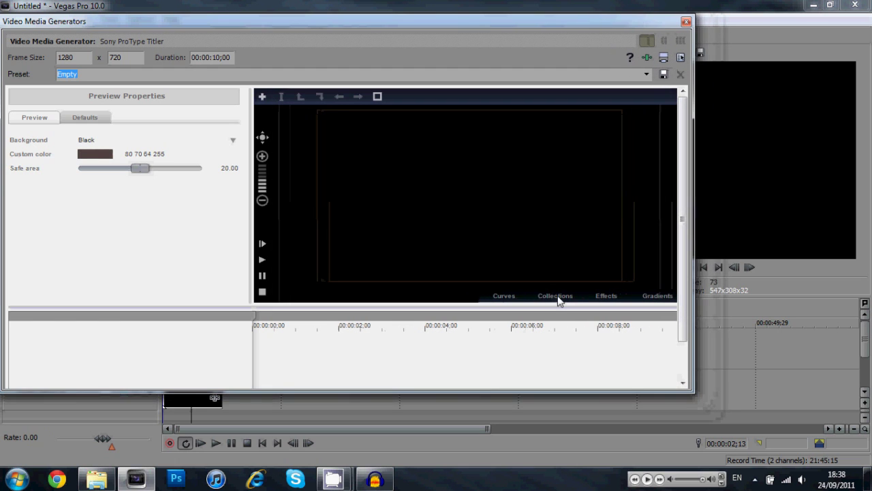
click(556, 297)
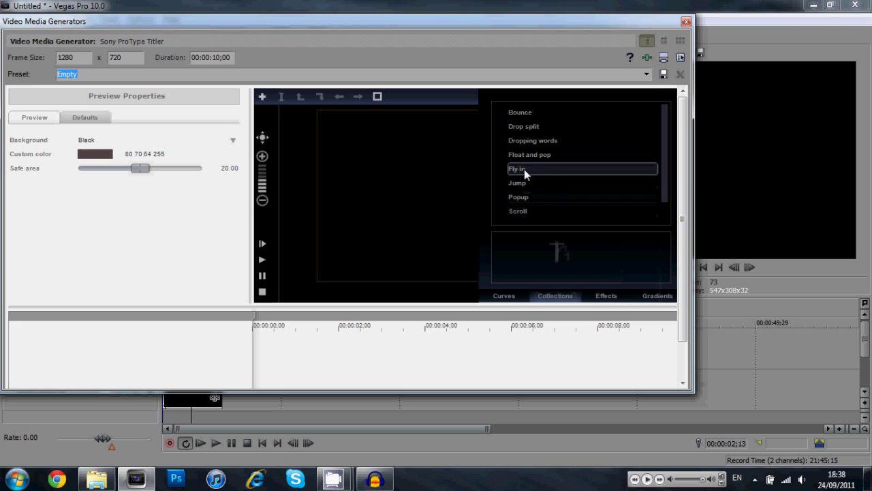
drag(526, 174, 98, 356)
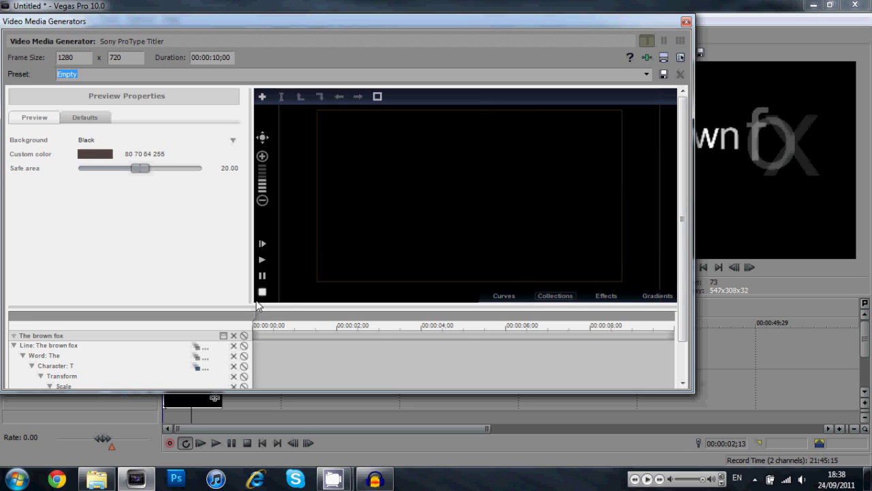
drag(254, 317, 447, 317)
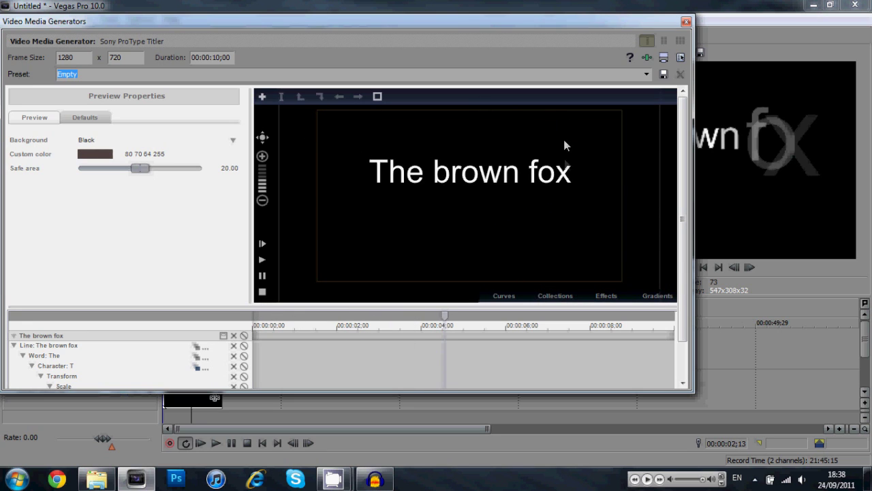
click(567, 179)
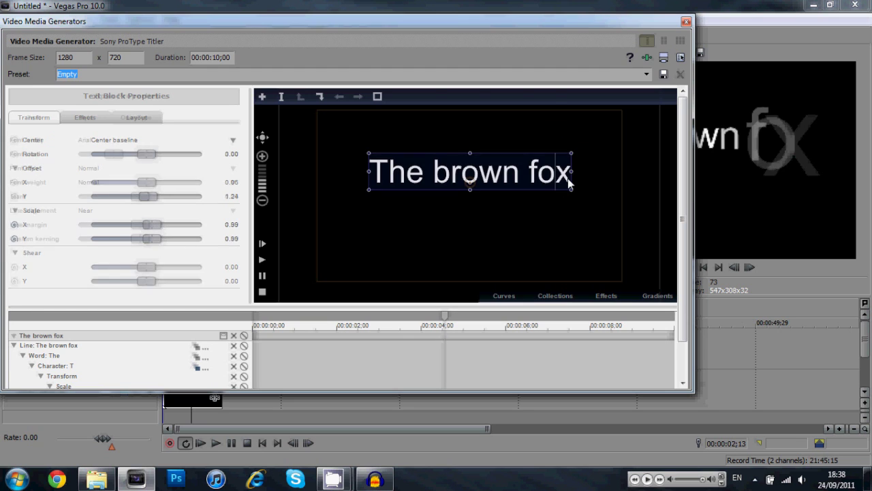
Replace the text with 'TechyTutorials' and switch its font to Impact Label Reversed.
double_click(566, 175)
drag(567, 176, 376, 147)
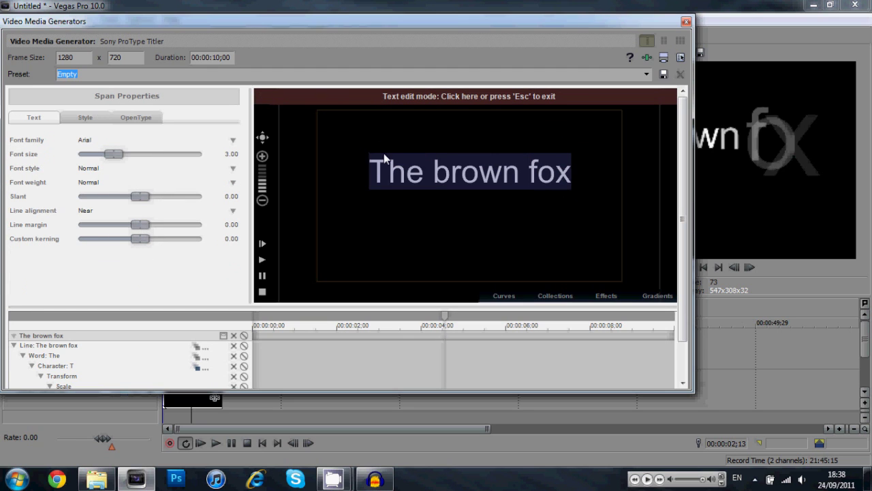
text(TechyTuto)
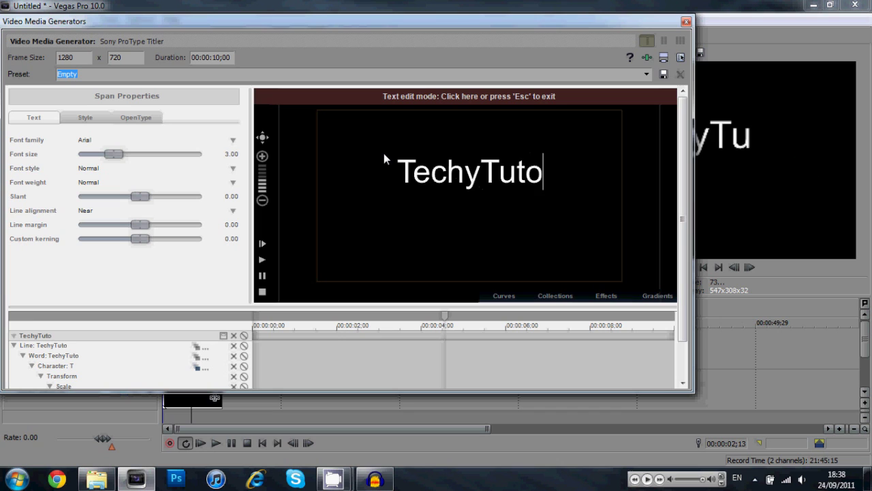
text(rials)
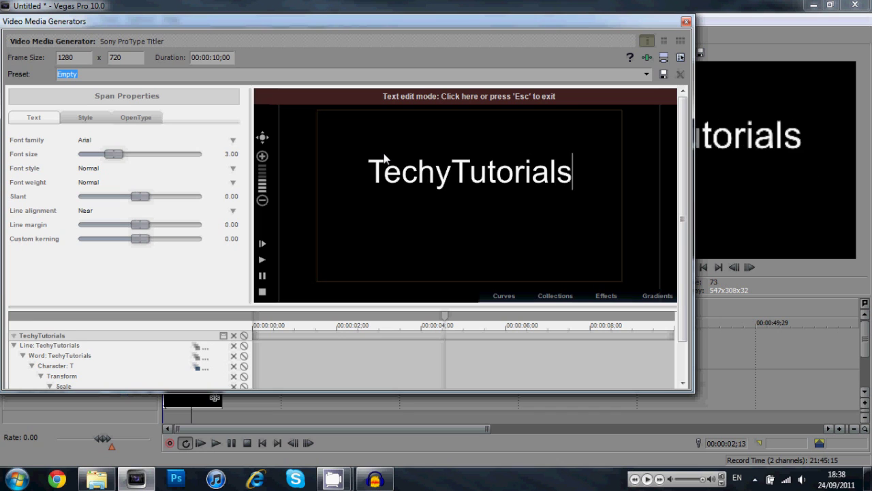
click(85, 118)
click(34, 119)
click(233, 142)
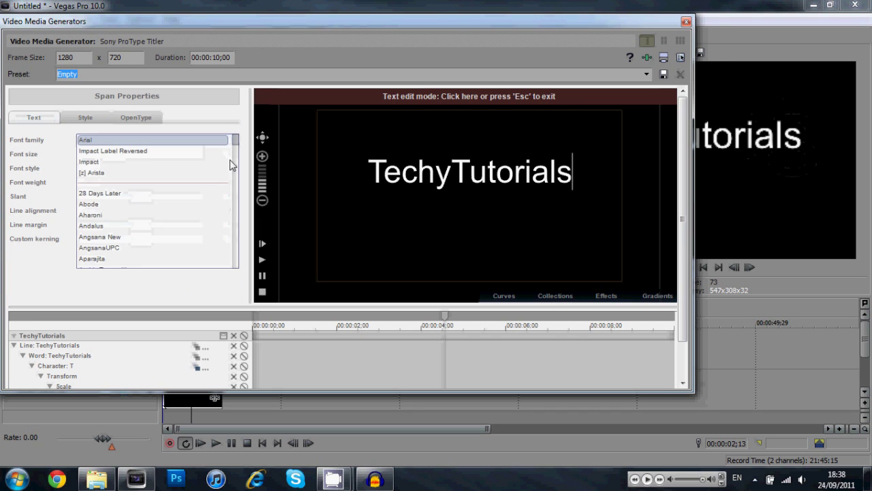
click(213, 155)
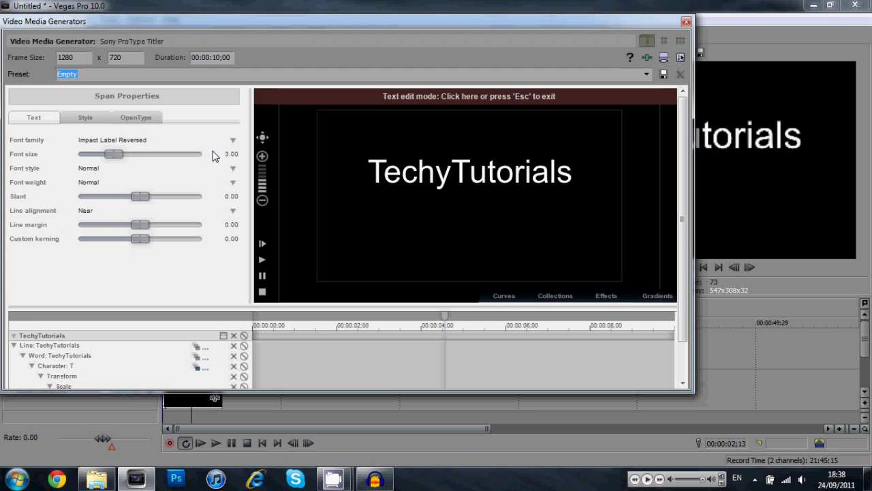
Apply Impact Label Reversed to the whole TechyTutorials line and leave text editing.
drag(576, 173, 368, 177)
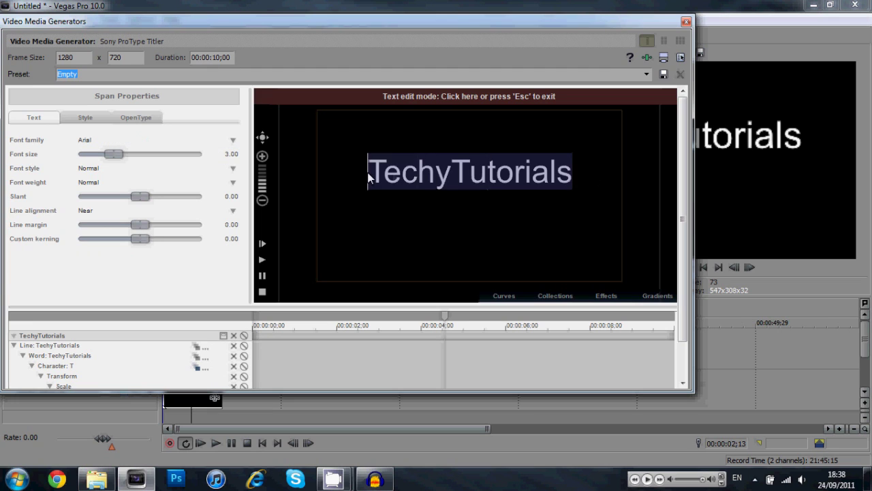
click(234, 141)
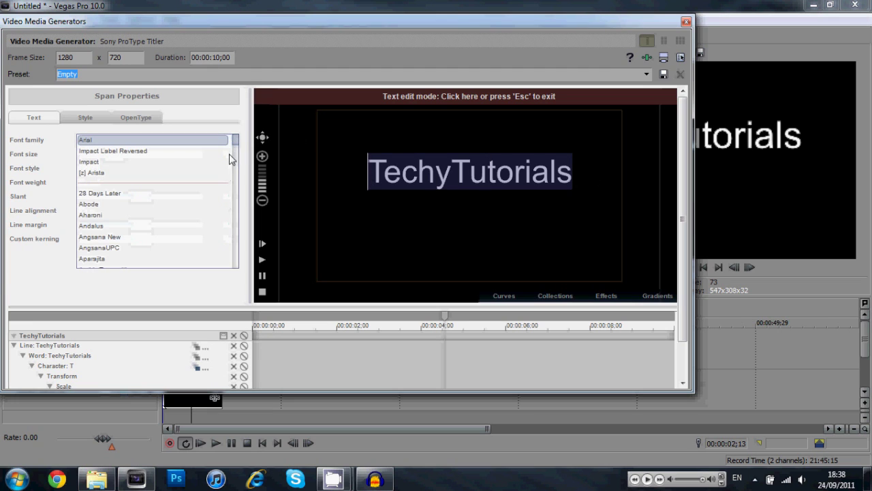
click(227, 151)
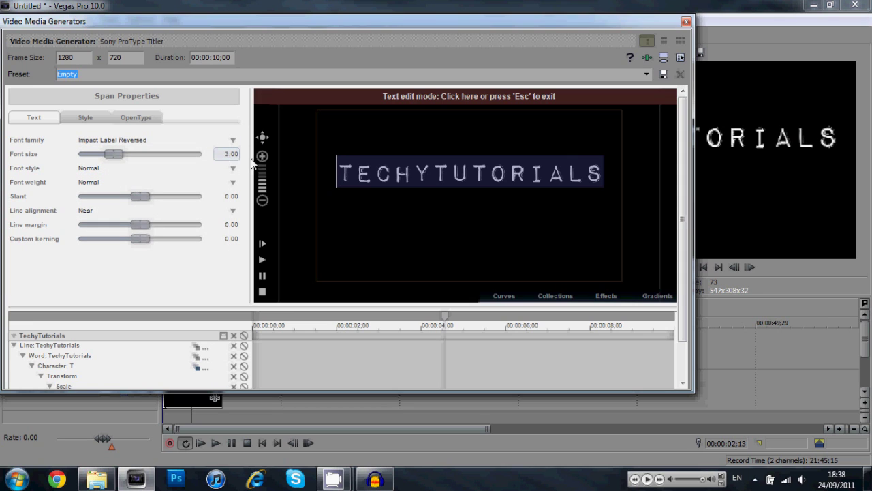
click(375, 178)
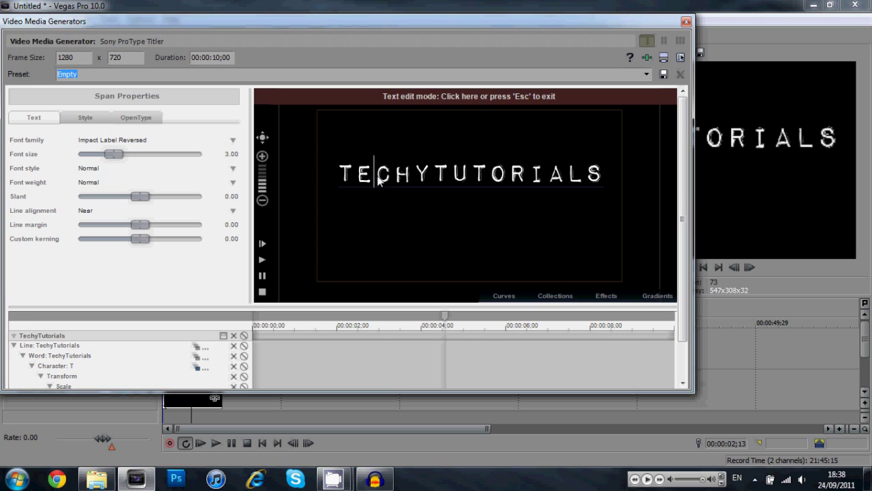
key(Escape)
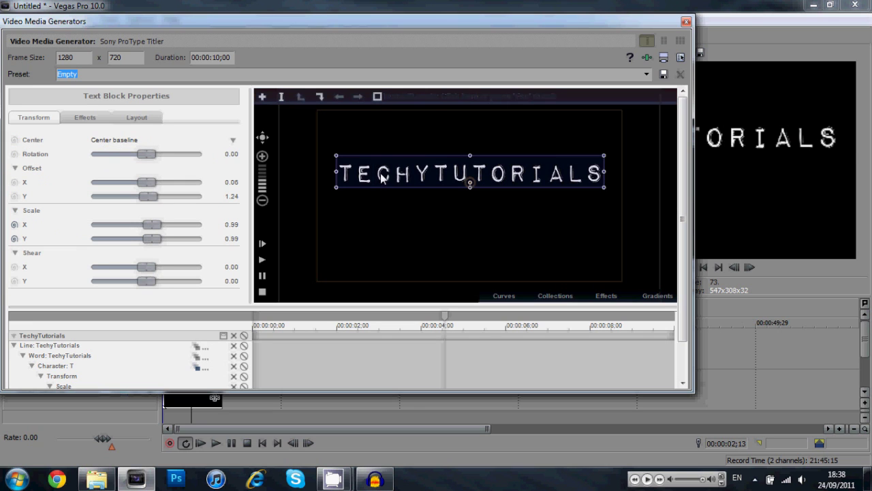
Enable a cyan Glow on the title text and raise the glow amount.
click(86, 117)
click(34, 211)
click(21, 211)
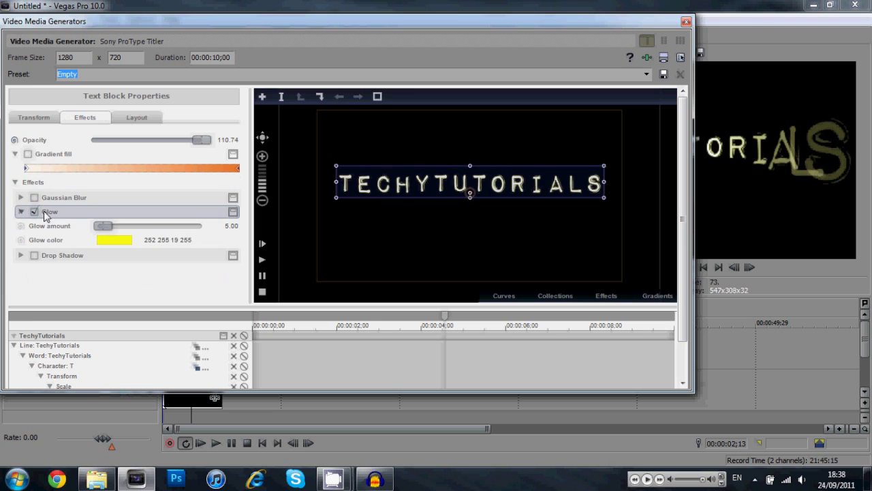
click(103, 240)
drag(327, 283, 327, 308)
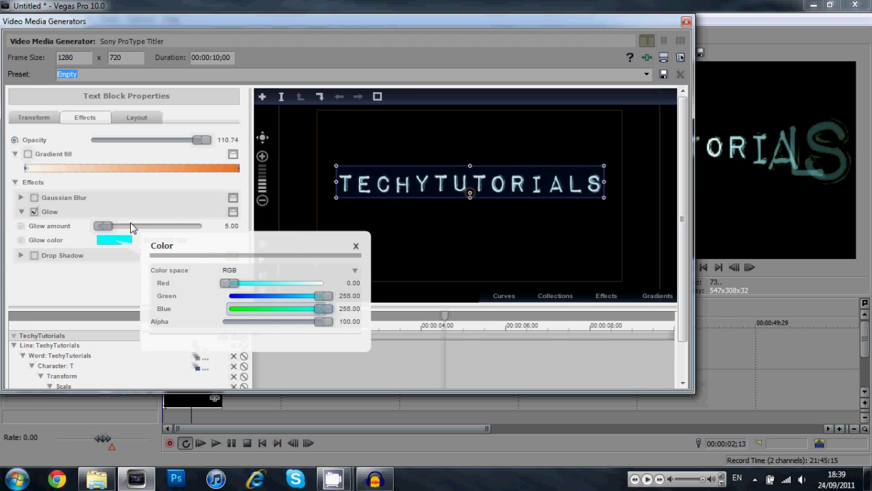
drag(108, 226, 116, 228)
Apply the Lens Flare Sunburst Effect preset to the black background clip.
click(686, 21)
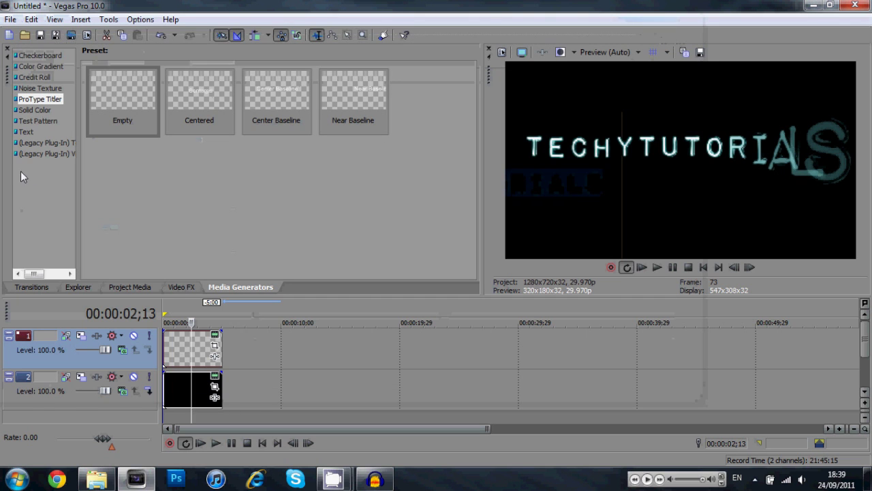
click(173, 284)
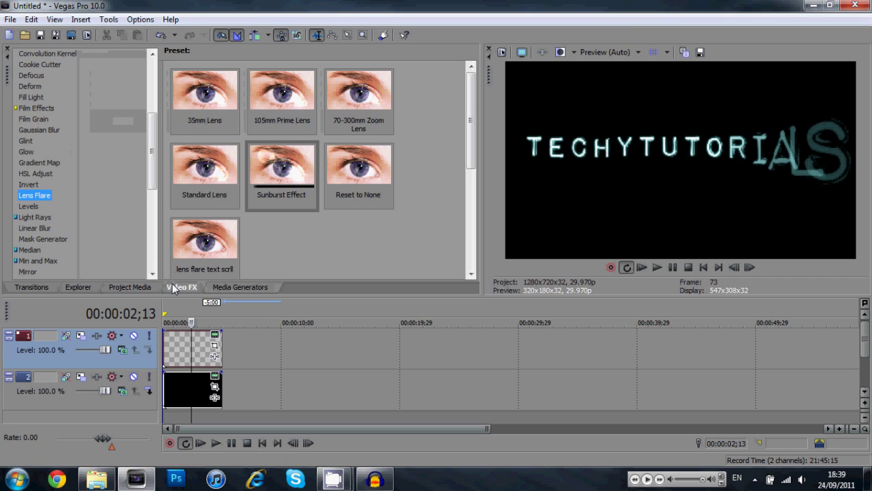
click(261, 169)
drag(262, 171, 185, 402)
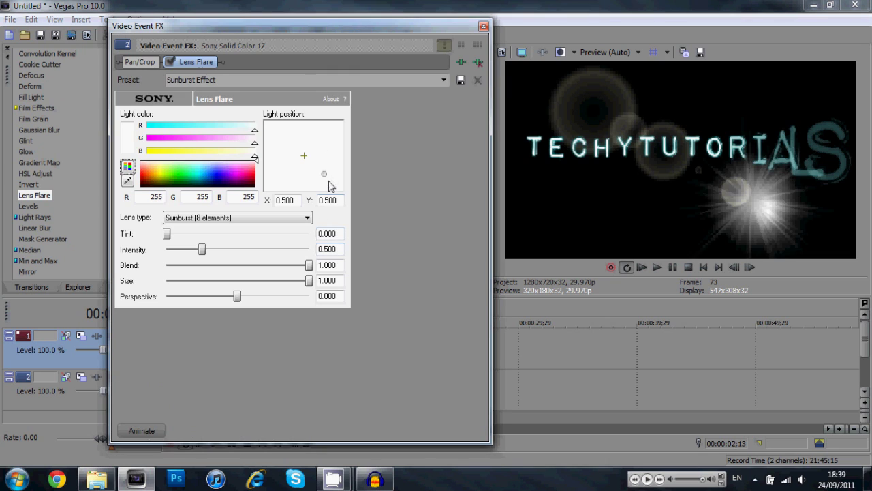
Set the flare to top-left, cyan RGB 61/232/255, tint 1, intensity 0.892, perspective -0.379.
drag(325, 174, 241, 111)
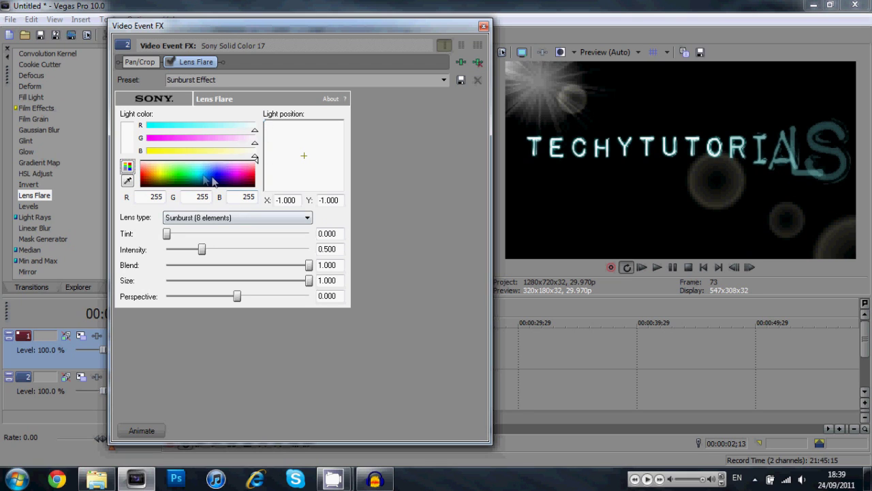
drag(213, 180, 199, 171)
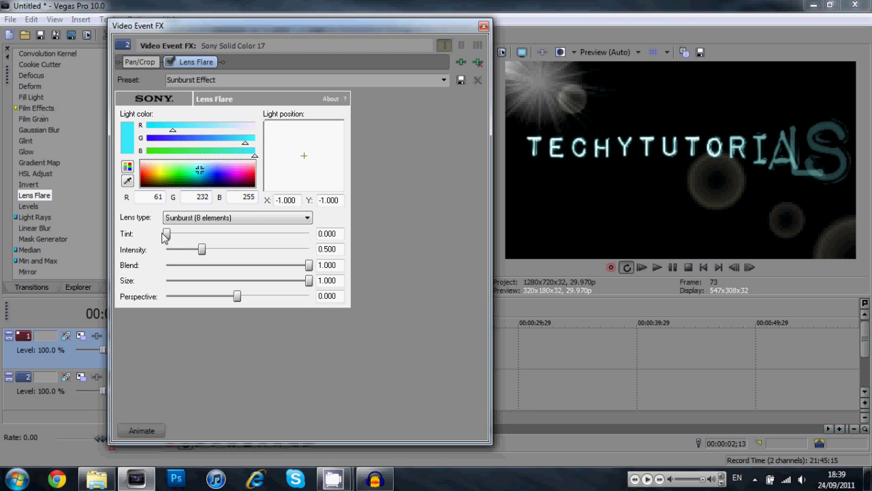
drag(169, 234, 315, 235)
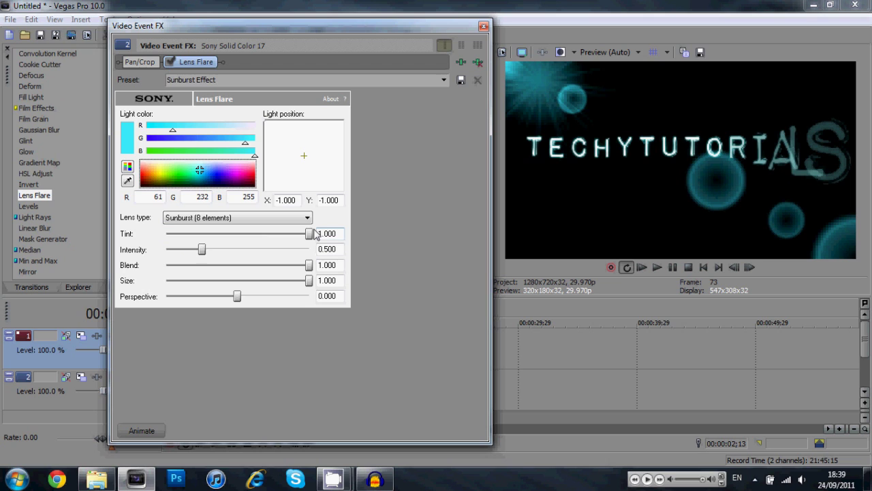
drag(204, 251, 232, 251)
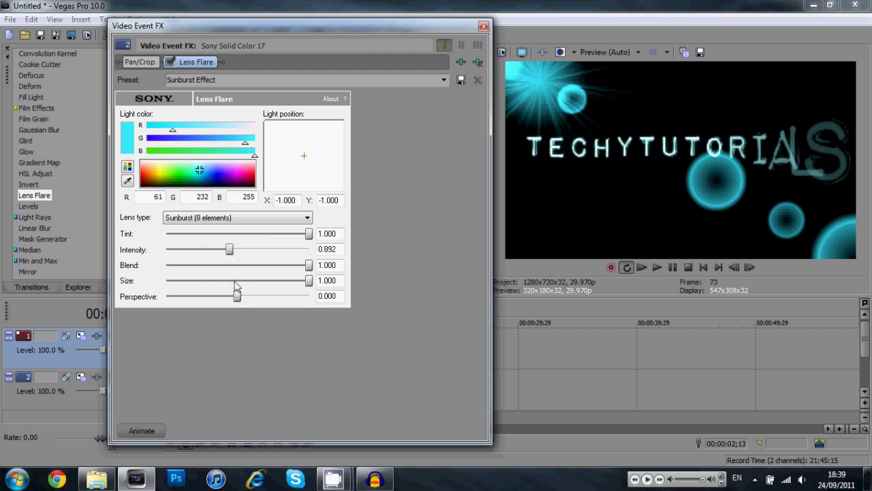
drag(236, 300, 211, 296)
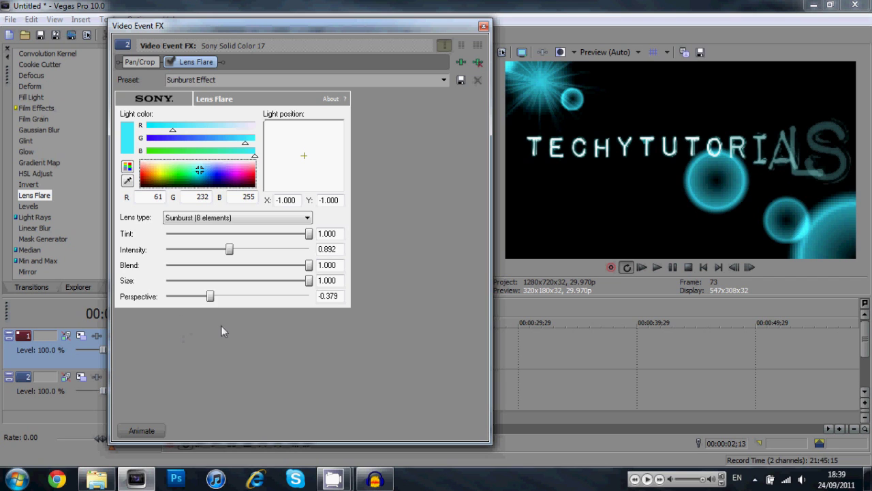
Animate the flare so its light position is 0, 0 (centre) at 4;16.
click(143, 430)
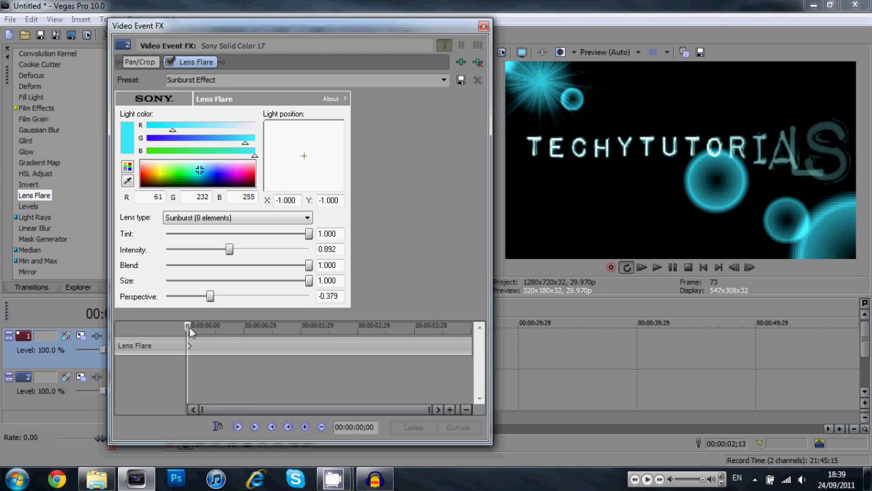
drag(190, 330, 447, 332)
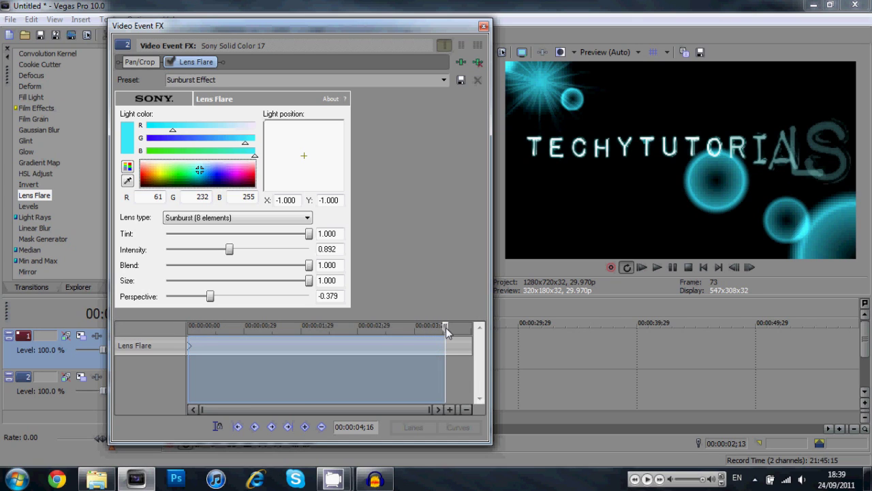
click(286, 200)
text(0)
key(Tab)
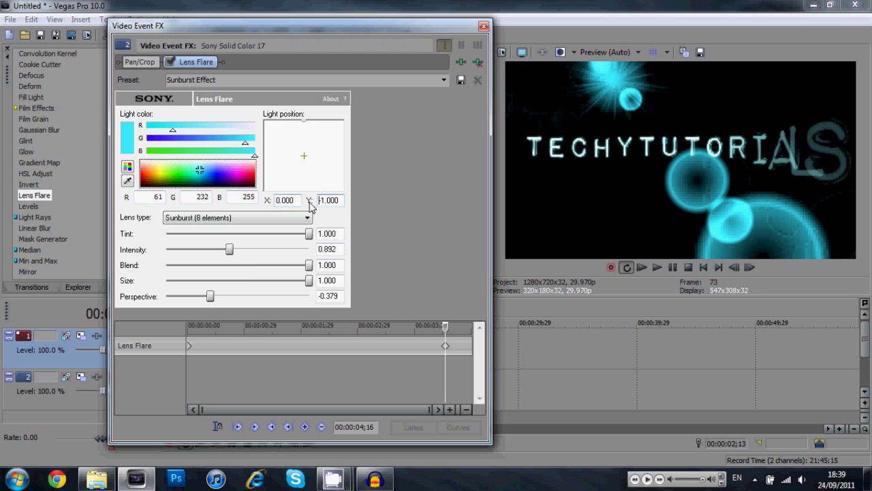
click(341, 199)
text(0)
key(Return)
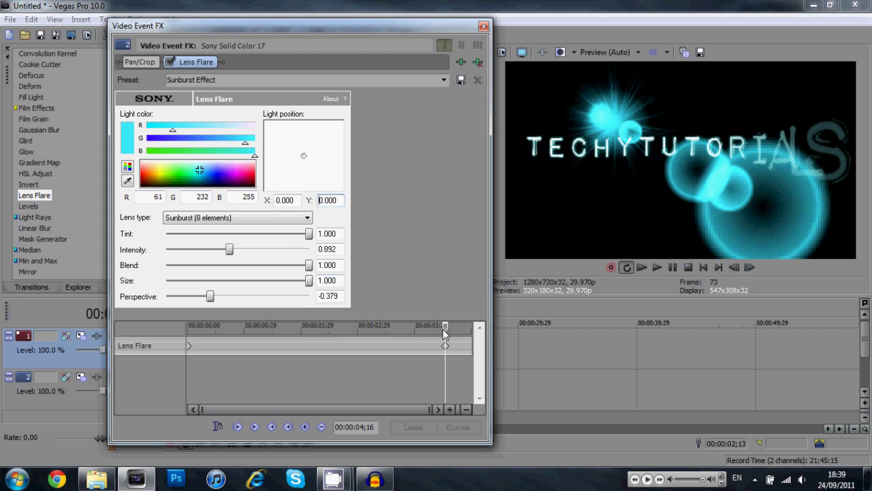
Add a keyframe at 4;05, raise intensity to 1.432 on the last keyframe, then play.
drag(444, 333, 425, 327)
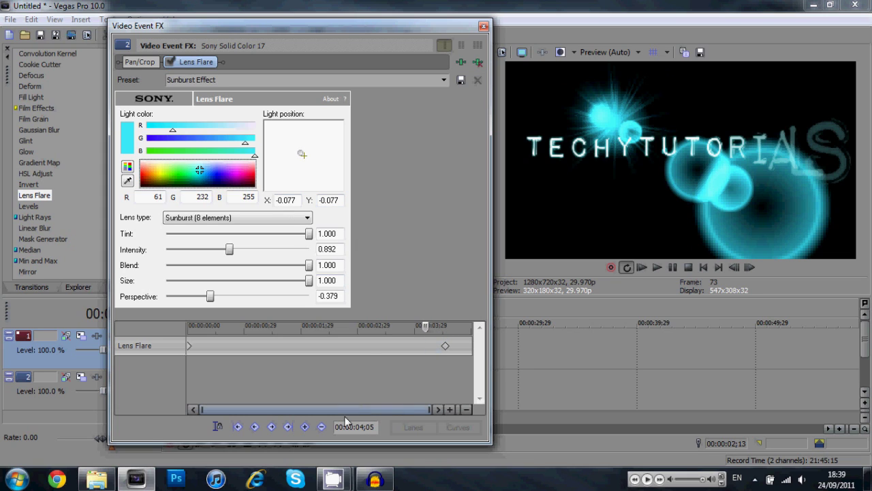
click(304, 427)
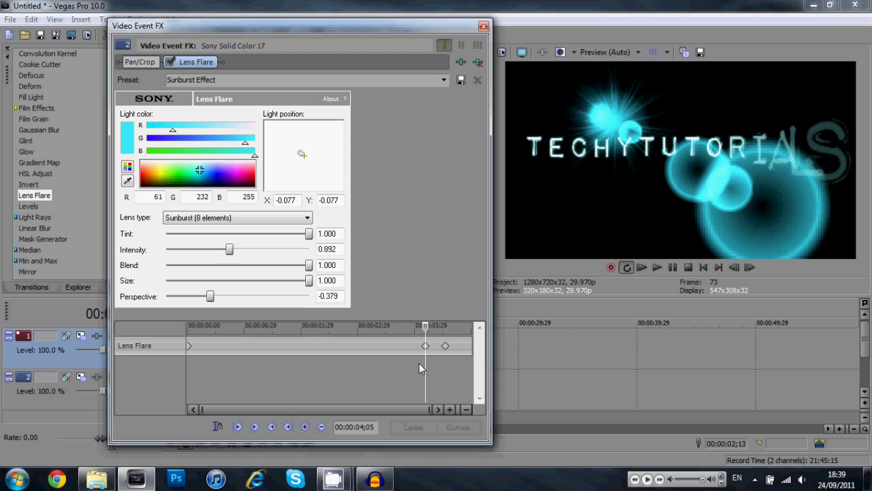
click(445, 345)
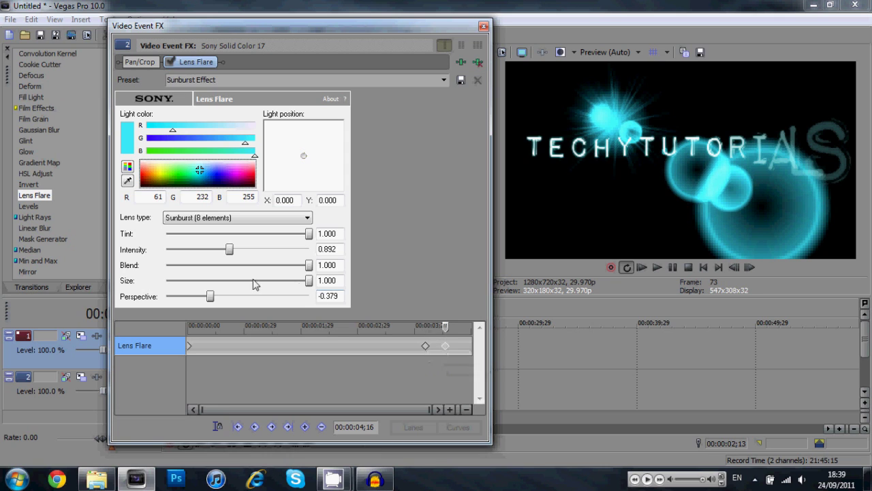
drag(230, 250, 268, 255)
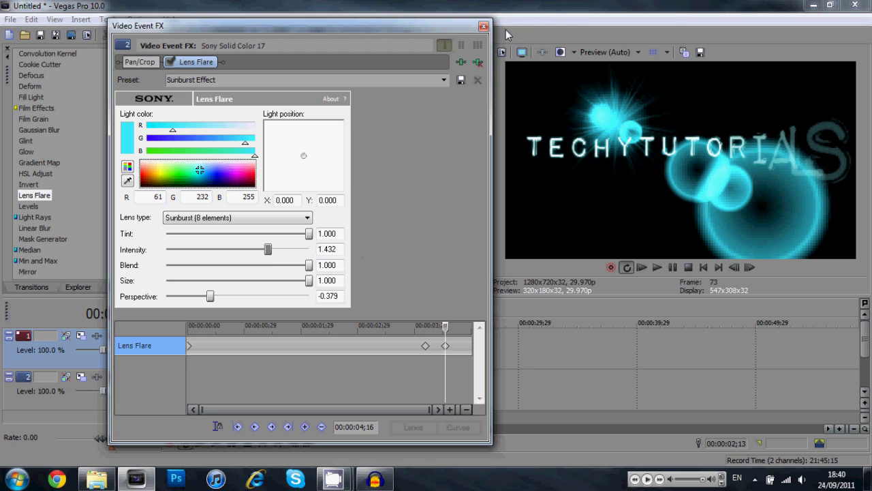
click(486, 27)
click(217, 443)
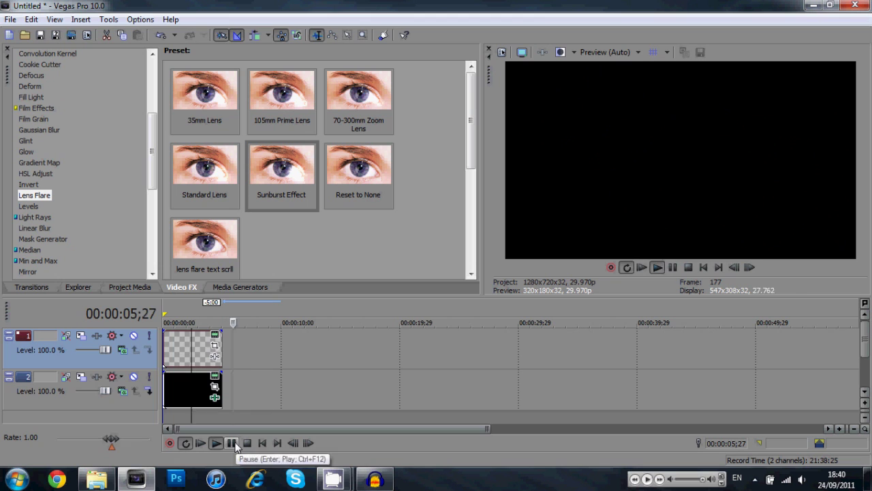
Move the lens flare's final keyframe earlier to about 4;05.
click(233, 444)
click(214, 408)
click(214, 398)
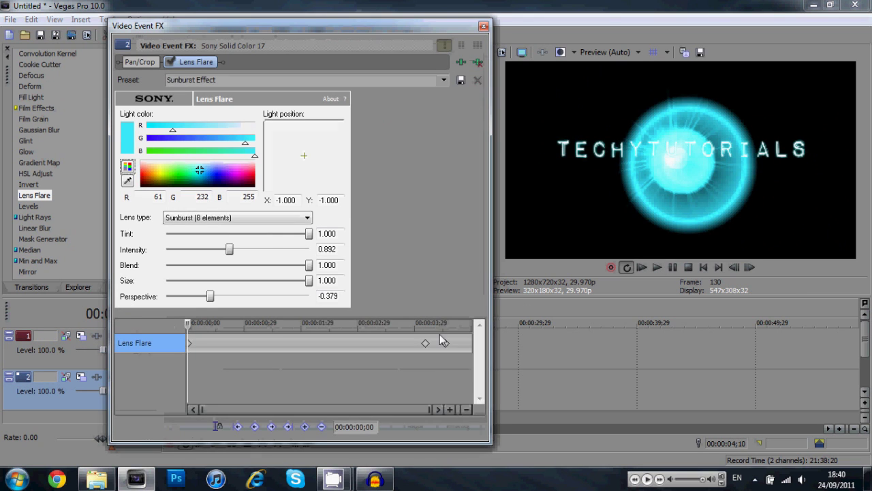
drag(446, 347, 411, 348)
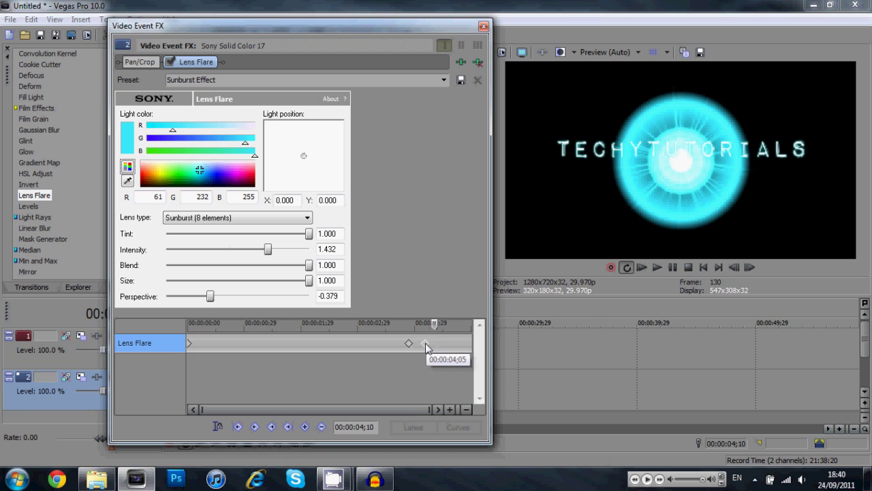
click(483, 26)
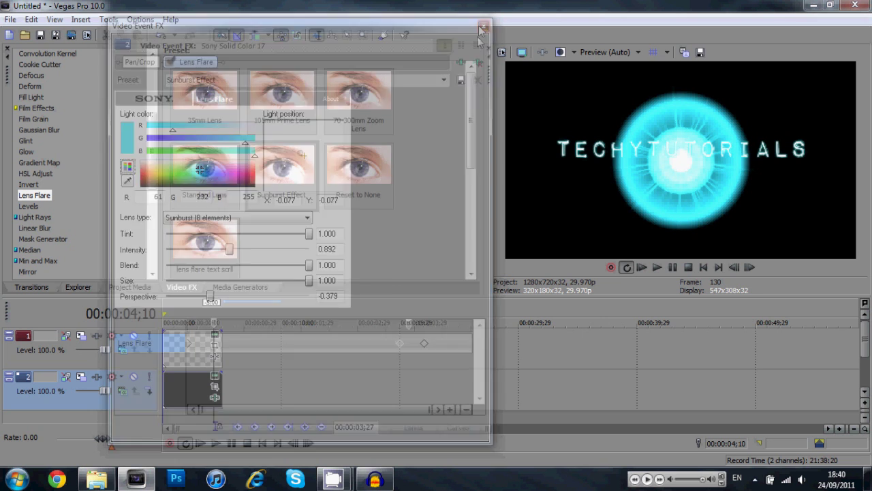
Play the flare animation from about 2;16 and stop it near 3;25.
click(194, 413)
click(216, 443)
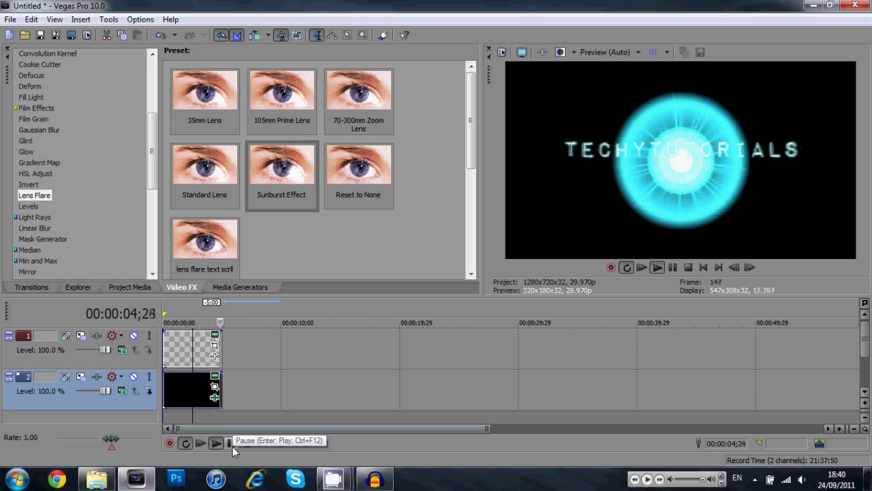
click(233, 446)
click(209, 393)
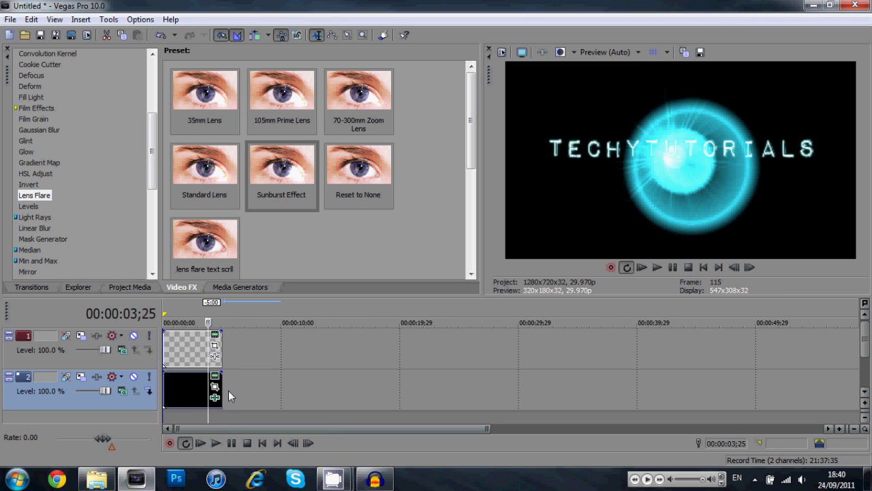
Place White solid colour clips after the 5-second mark on tracks 1 and 2.
click(219, 351)
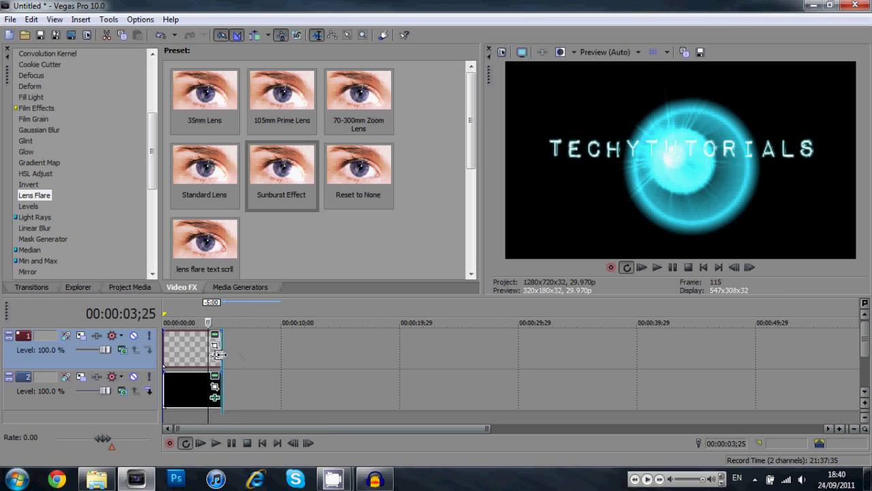
click(233, 288)
click(48, 110)
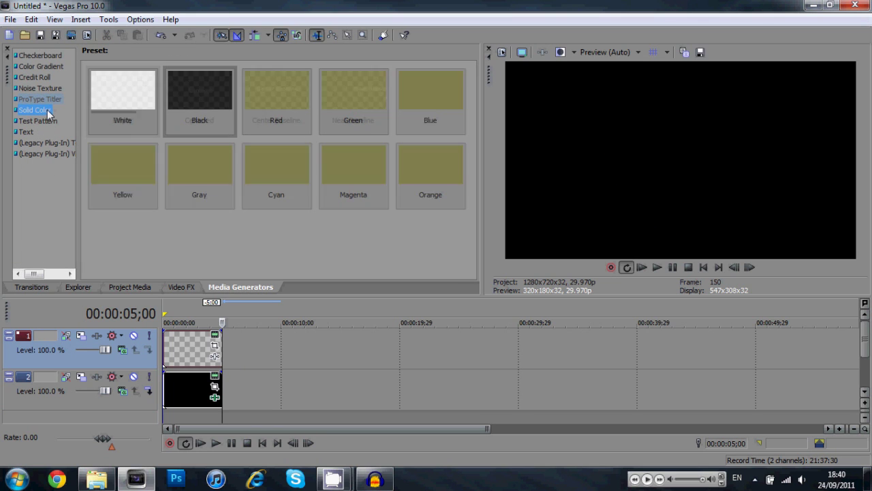
drag(132, 110, 229, 348)
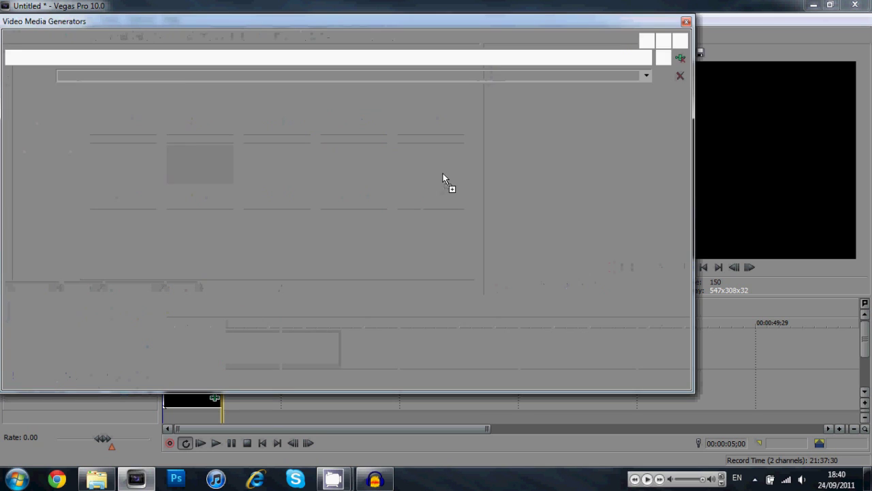
click(686, 21)
drag(123, 99, 176, 231)
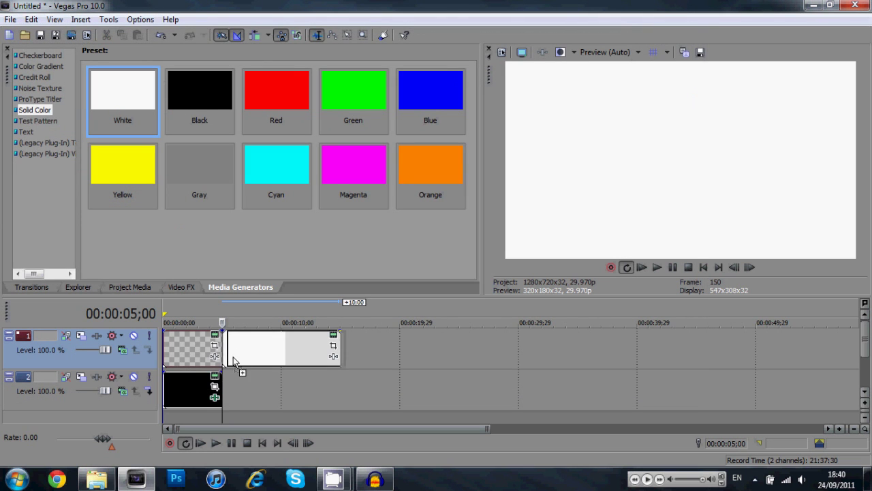
drag(233, 361, 231, 385)
click(687, 23)
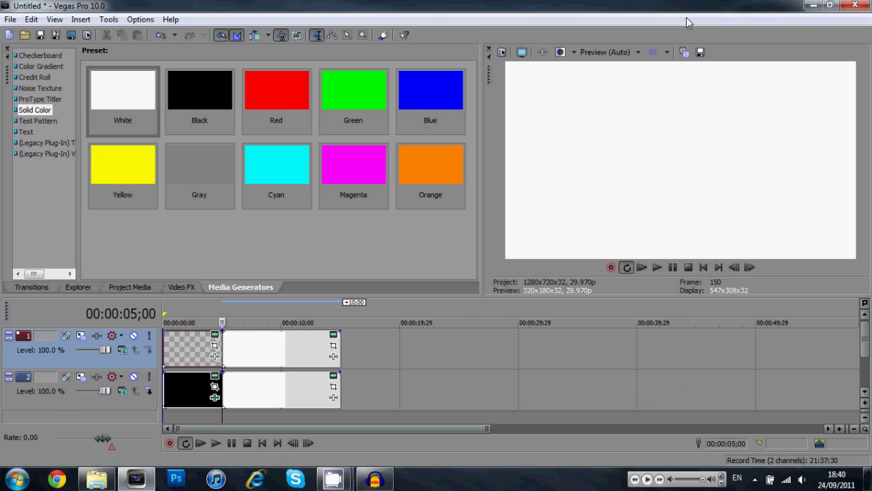
Add a Hard Flash transition where the clips meet on track 1 and track 2.
click(50, 286)
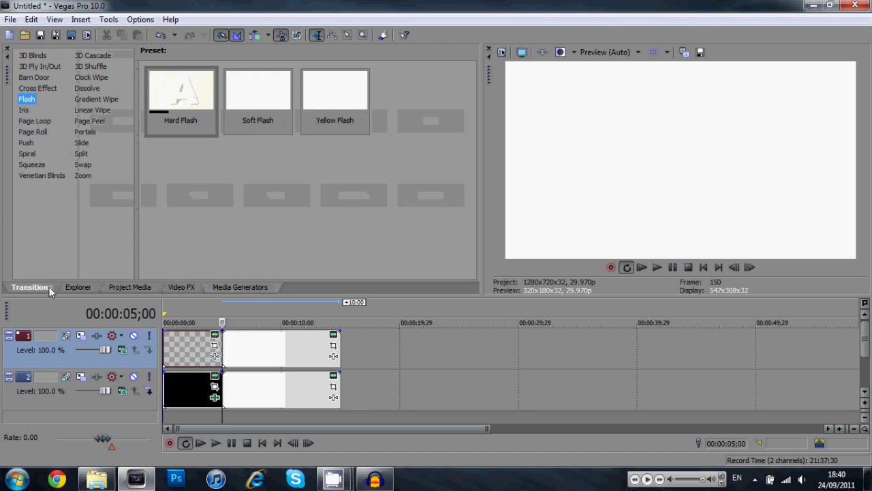
drag(189, 92, 228, 354)
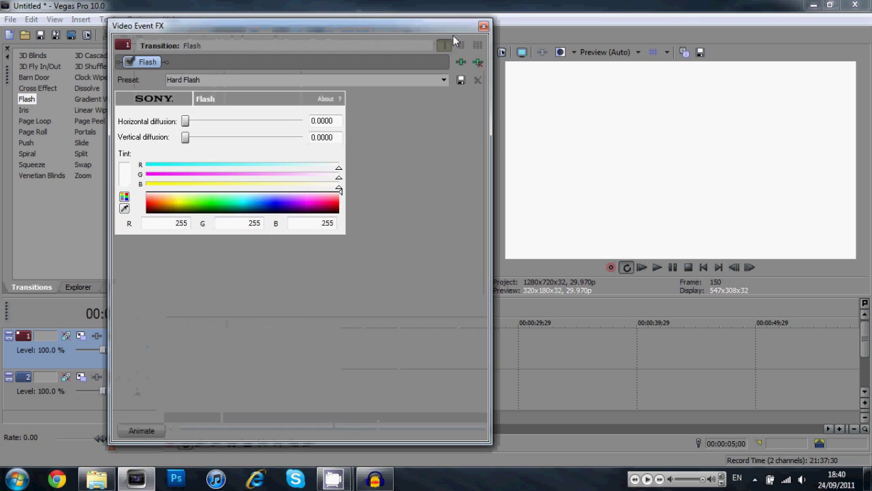
click(484, 26)
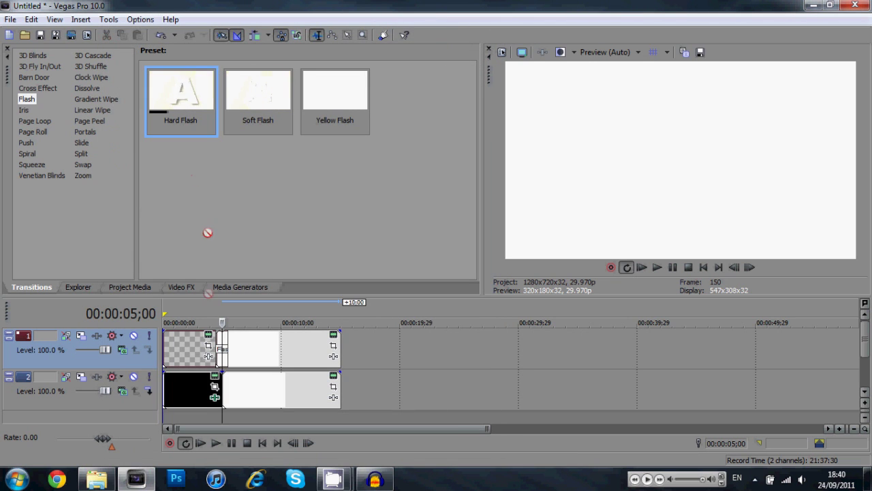
drag(225, 395, 225, 395)
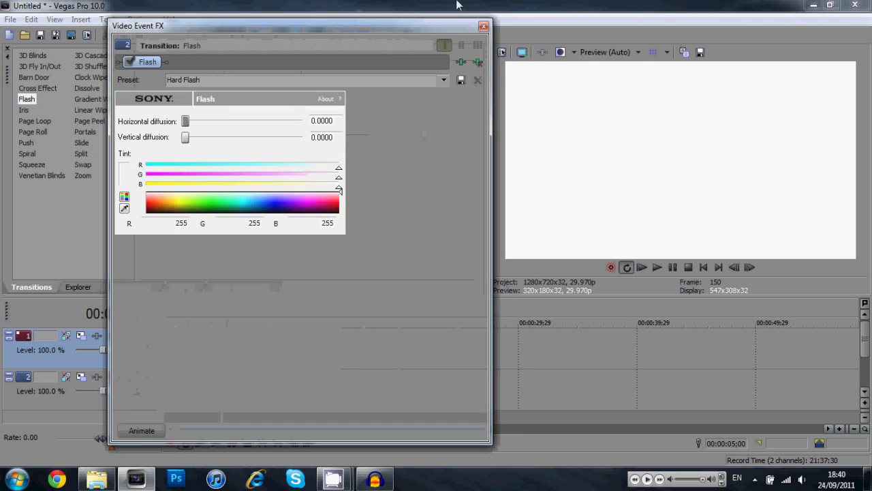
click(485, 22)
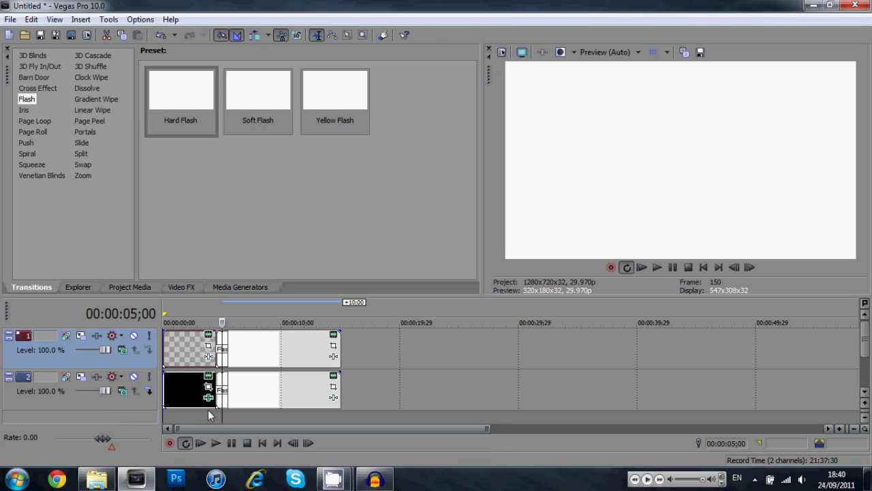
Preview the intro and flash from just before the transition, pausing at 4;17.
click(208, 408)
click(215, 443)
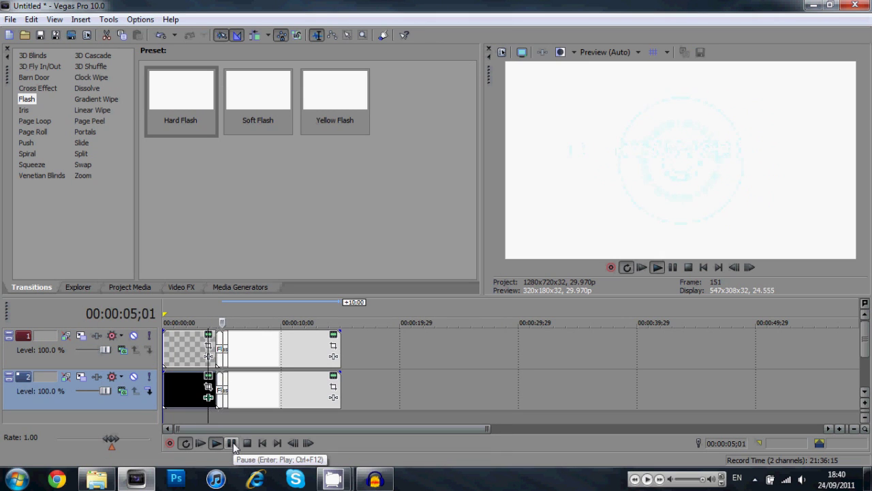
key(space)
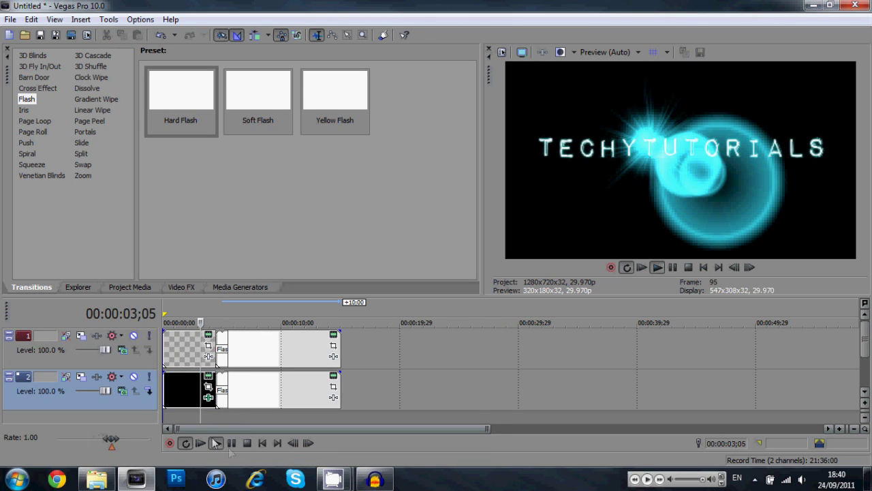
click(233, 444)
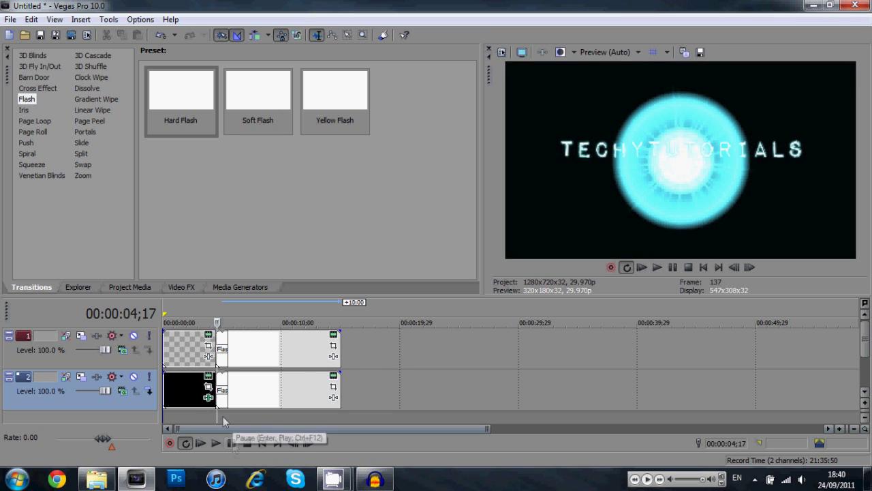
Reopen the solid colour clip's lens flare and move its keyframe to 4;04.
click(208, 387)
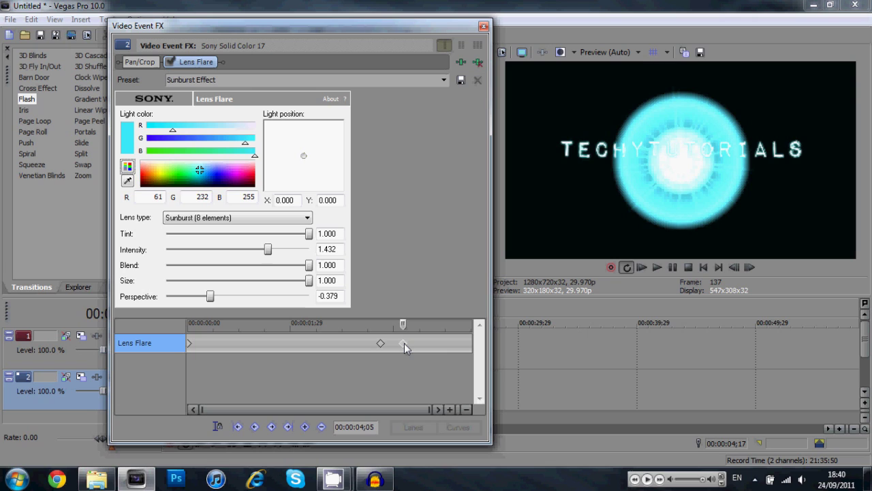
mouse_move(404, 344)
mouse_down()
mouse_move(425, 350)
mouse_move(382, 345)
mouse_move(402, 348)
mouse_move(321, 310)
mouse_move(167, 307)
mouse_up()
click(400, 325)
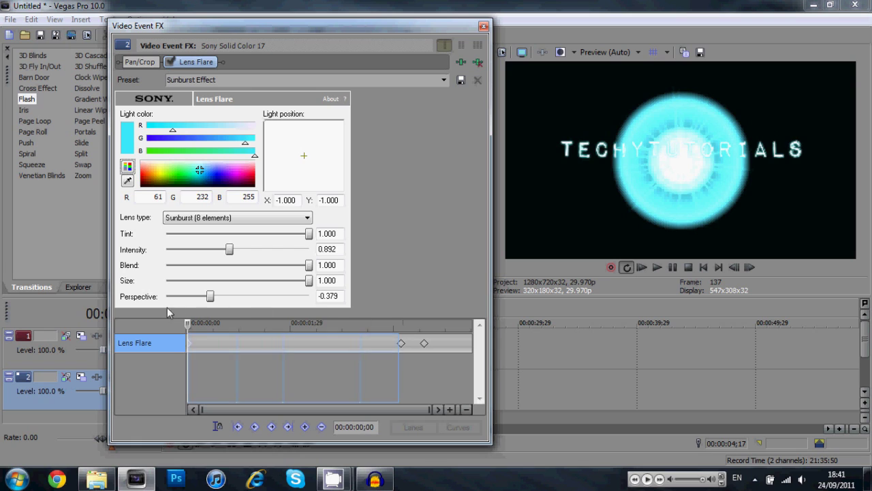
drag(211, 325, 406, 332)
click(401, 331)
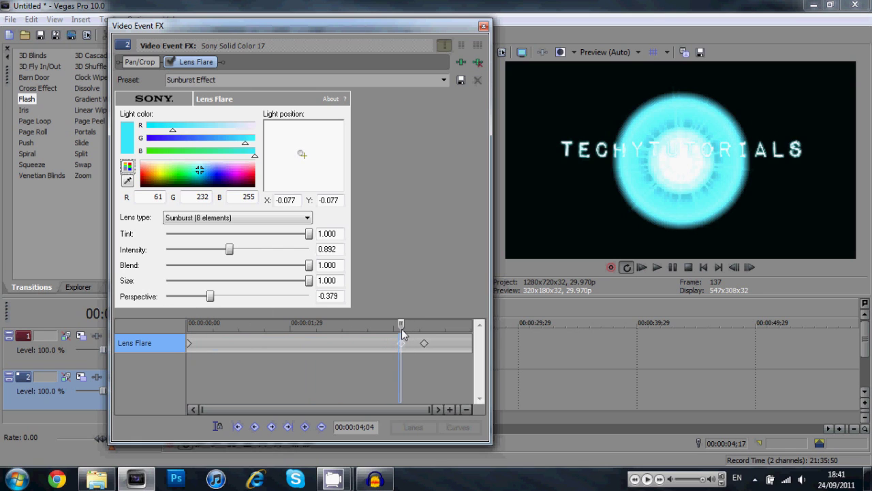
Add a lens flare keyframe at 4;17, then play from 3;23 to 6;09 to check it.
drag(401, 332, 423, 332)
click(426, 333)
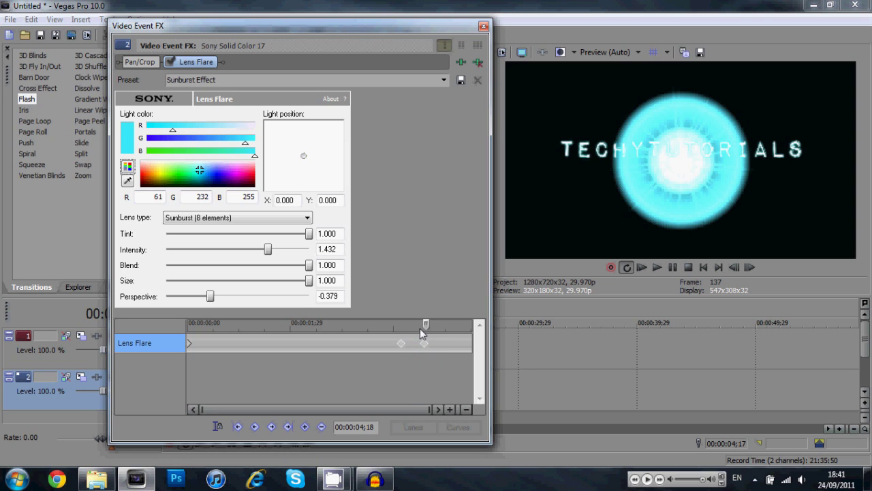
click(424, 342)
click(271, 253)
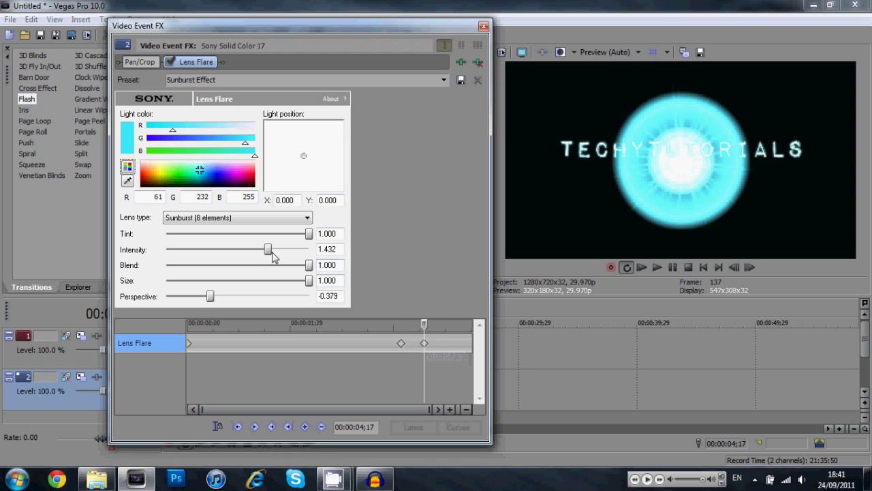
click(483, 26)
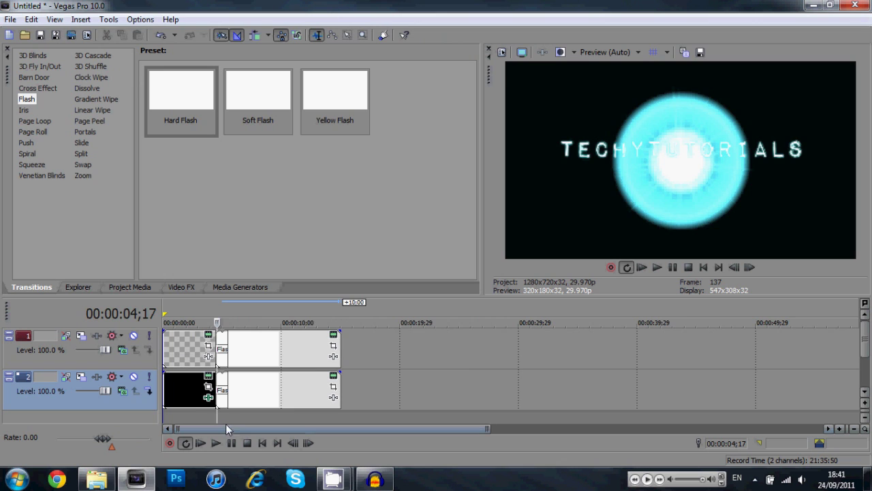
click(208, 417)
click(217, 444)
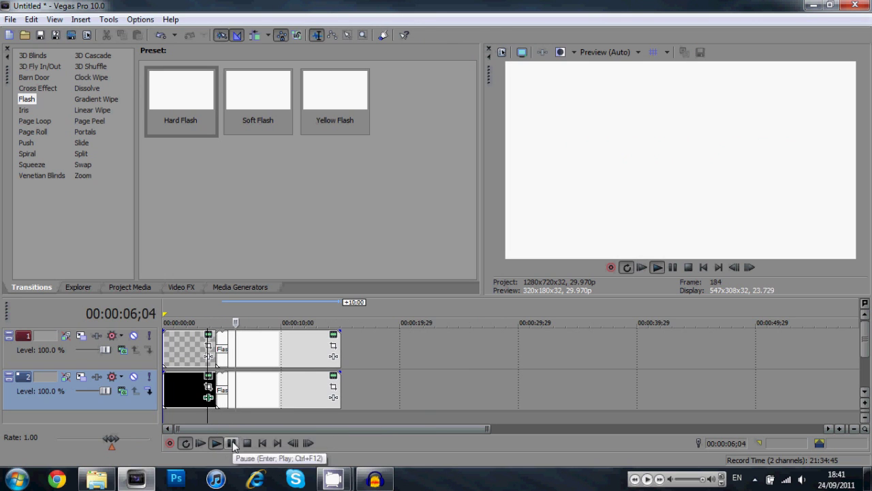
click(233, 443)
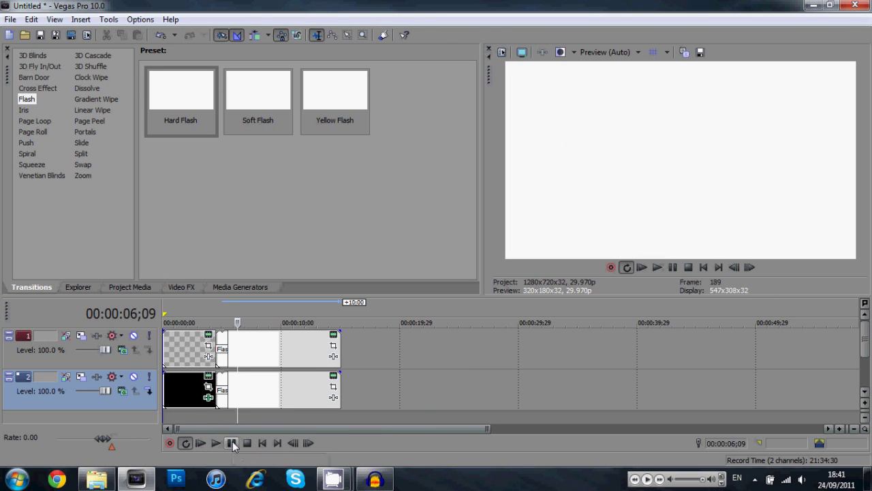
Split both white clips at 6;11 and delete the parts after it.
click(238, 363)
key(alt+bracketleft)
click(238, 374)
key(alt+bracketleft)
click(259, 365)
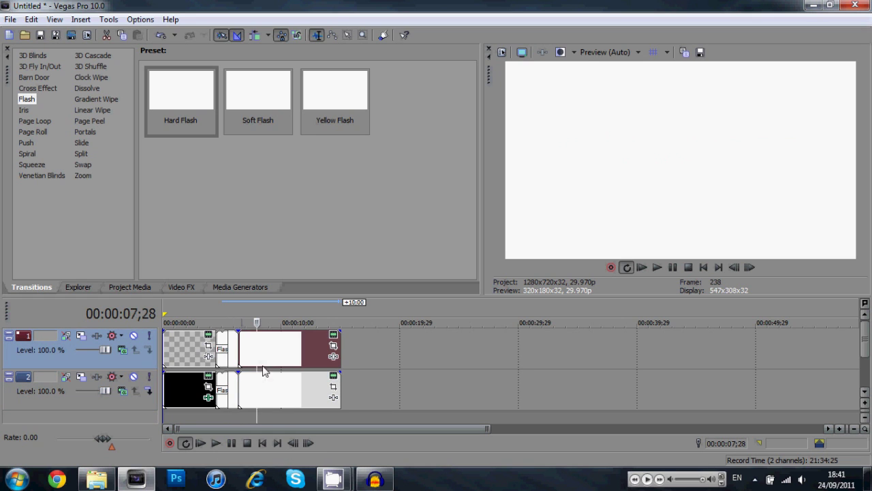
key(Delete)
click(286, 401)
key(Delete)
Play the finished intro from the start, then return the playhead to the start.
click(262, 443)
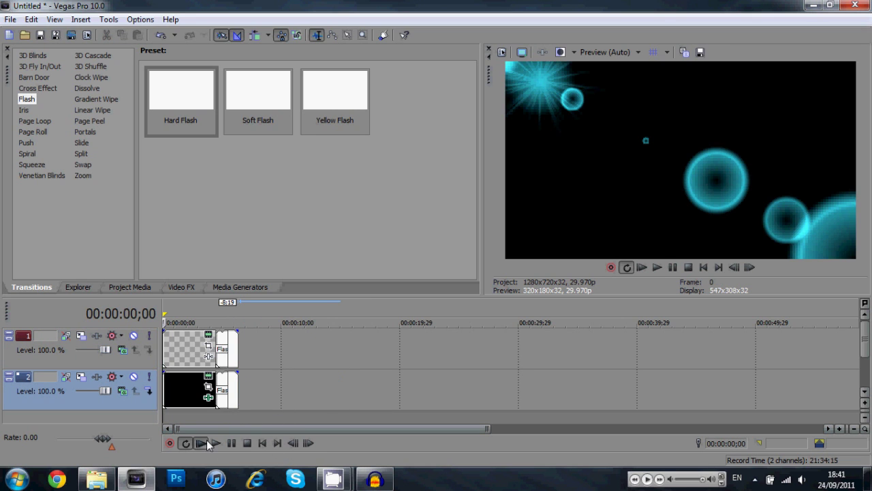
click(206, 441)
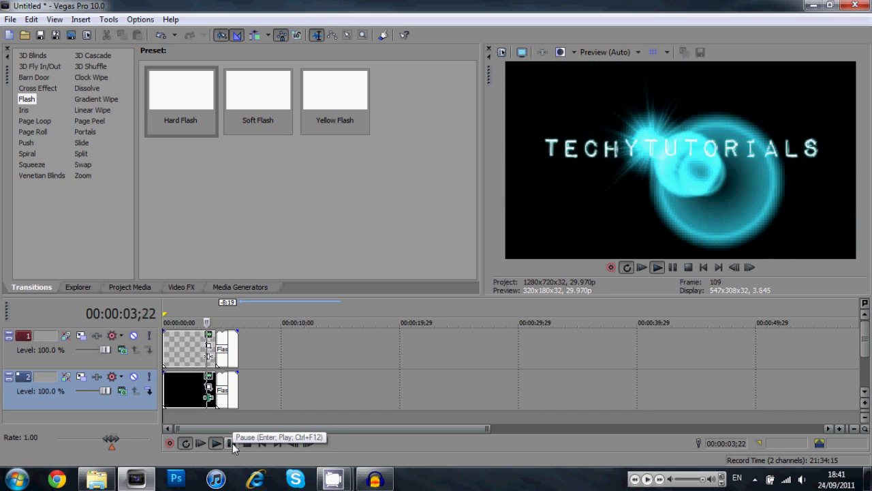
click(232, 442)
click(383, 483)
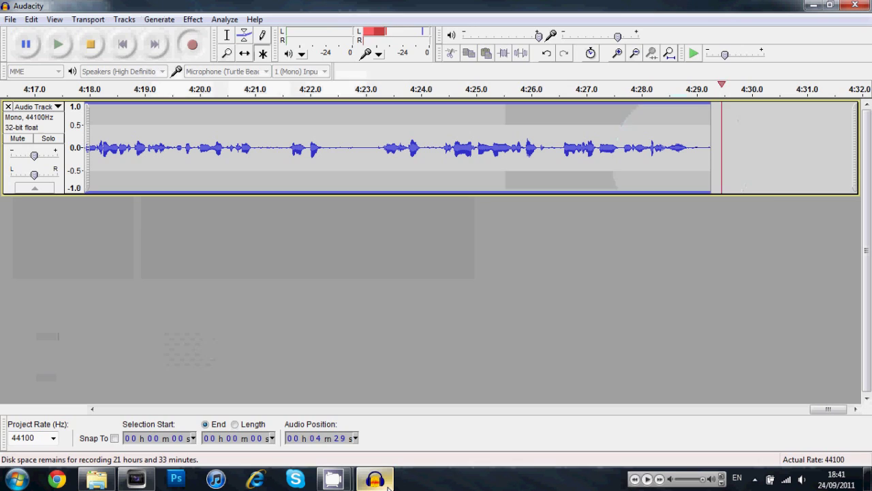
click(332, 479)
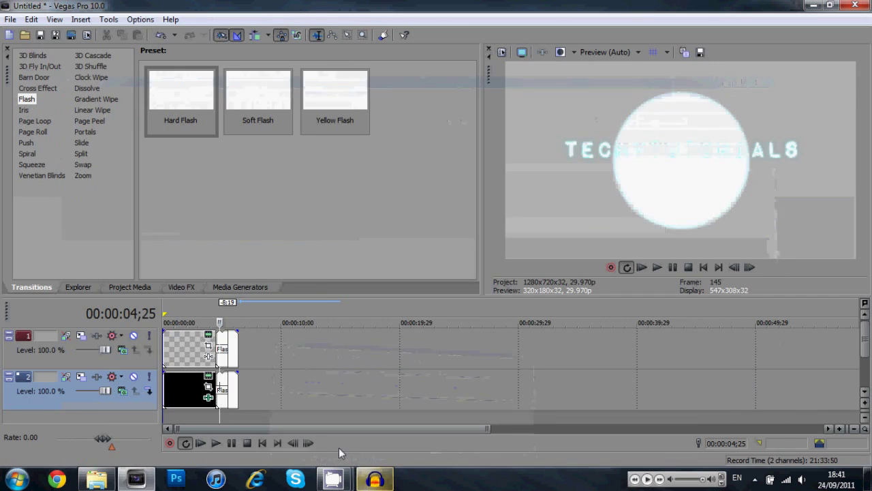
click(263, 443)
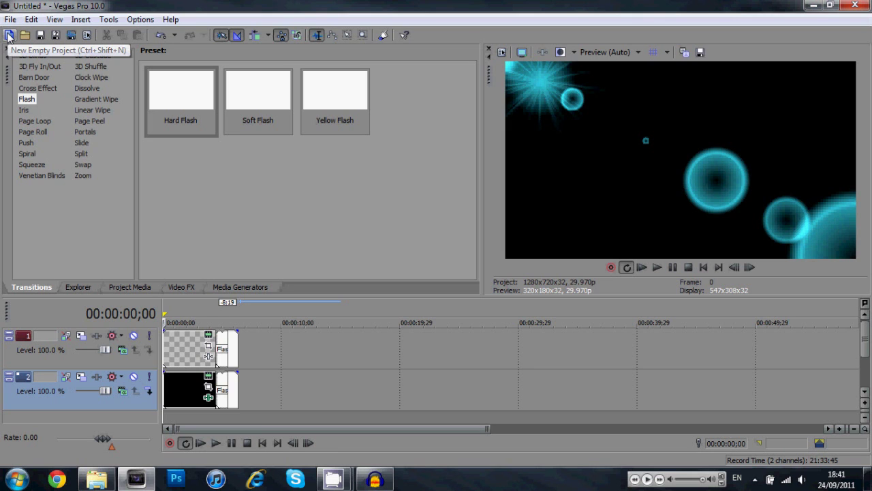
Start a new empty project without saving the intro, and open the 6:55 screen-recording video.
click(9, 35)
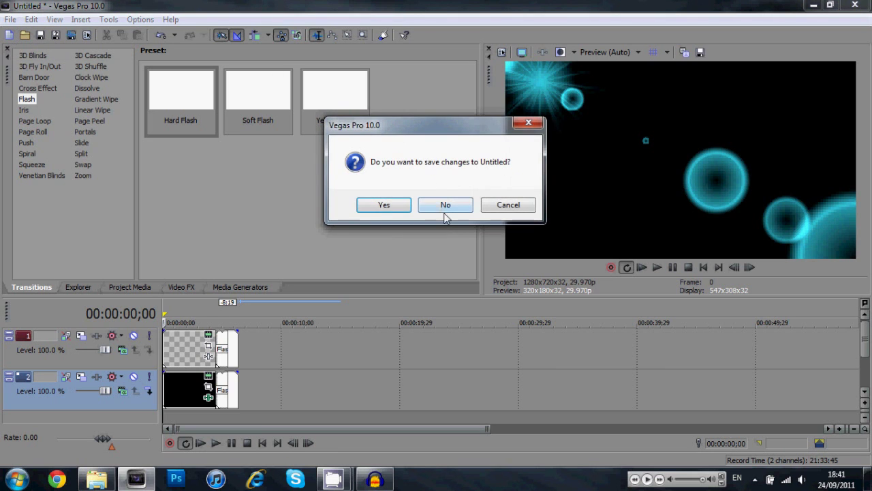
click(445, 204)
click(24, 36)
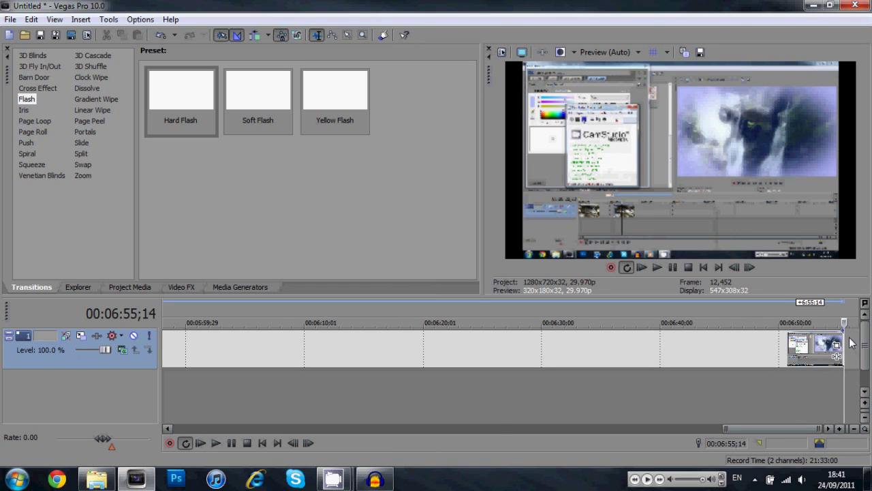
Delete the recording after 48;13, split it at 16;24, and move the right part to about 0:59.
scroll(208, 362, down, 5)
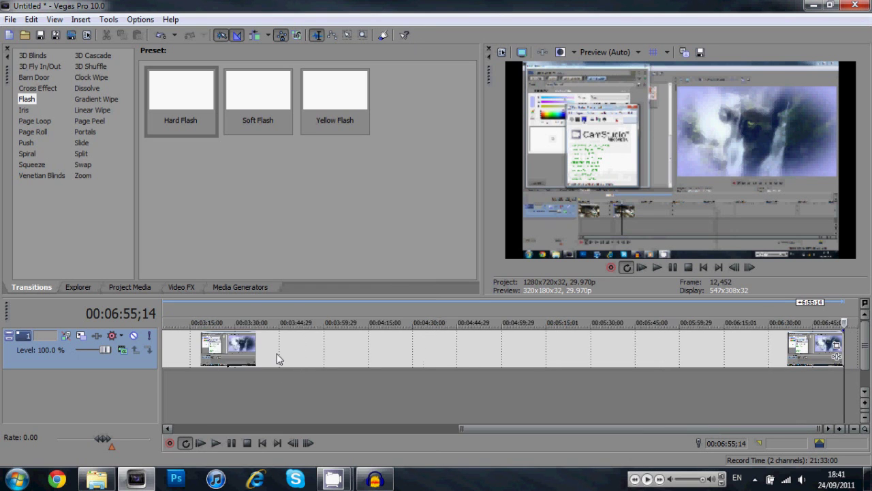
click(241, 353)
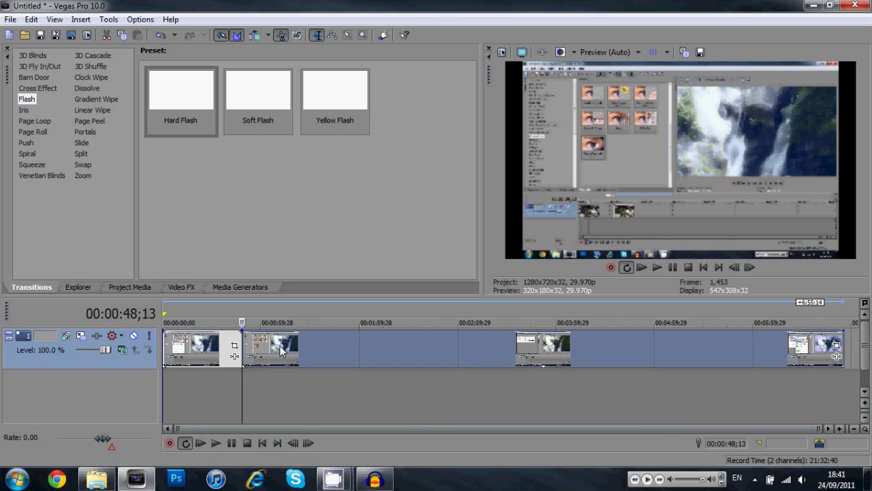
key(Delete)
click(190, 362)
key(s)
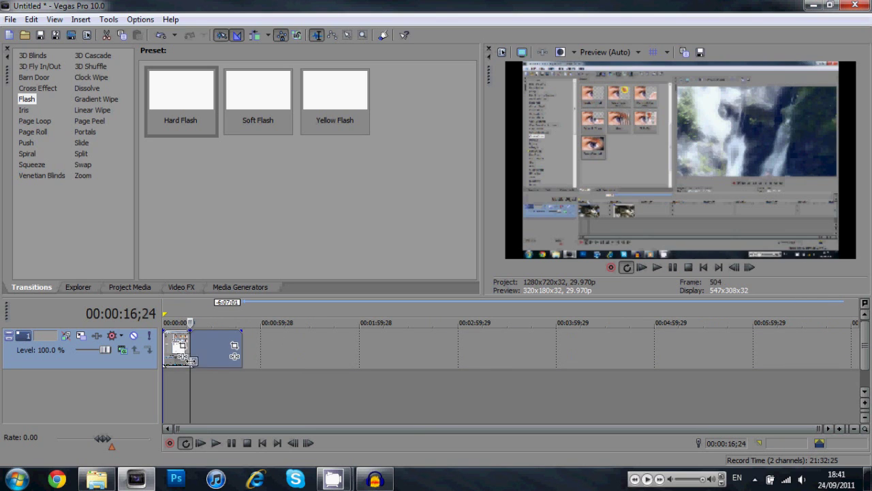
drag(205, 358, 300, 352)
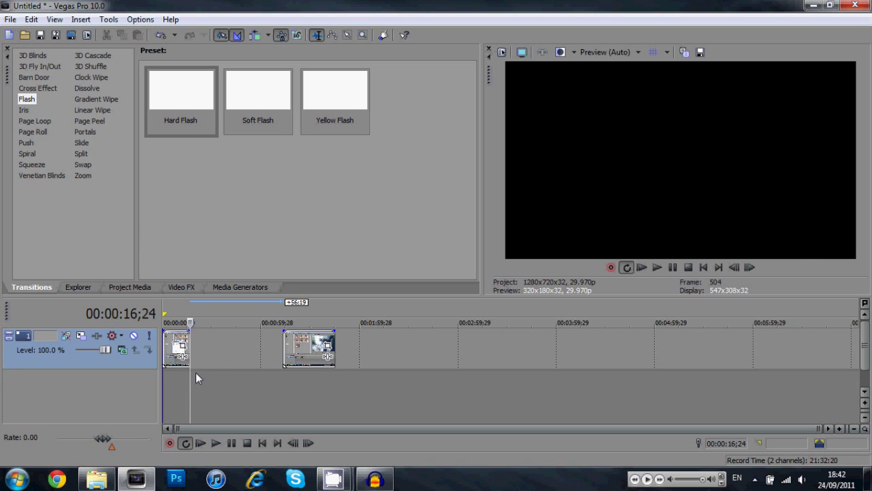
Add the Old TT Intro Remake video from My Videos to the timeline at the cursor.
click(26, 34)
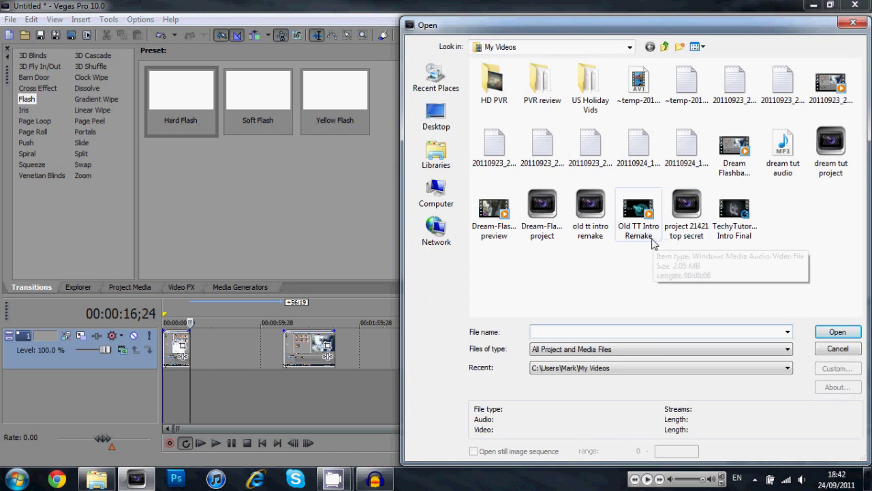
click(638, 231)
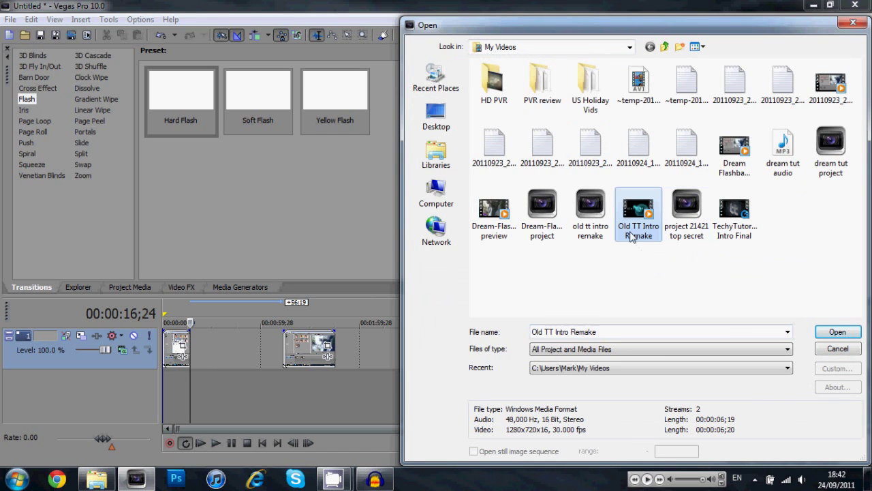
double_click(633, 235)
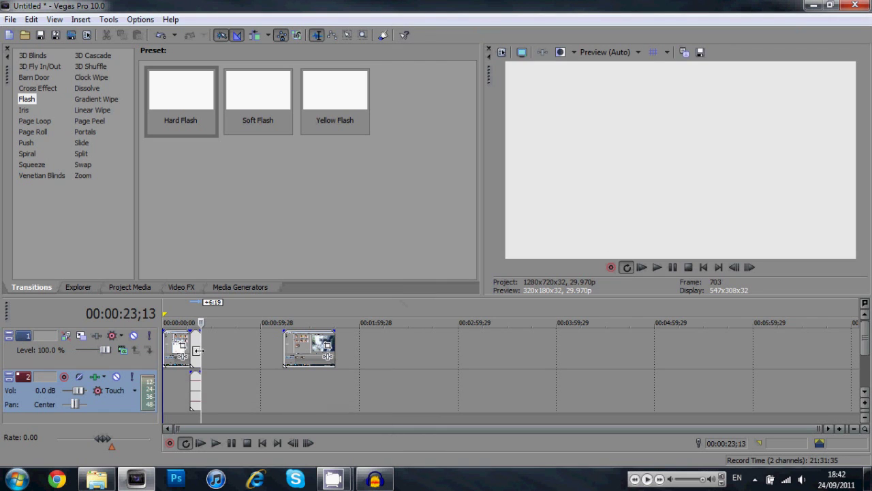
click(197, 350)
Play back from 13;08 to check the cut from the opening clip into the intro.
click(190, 388)
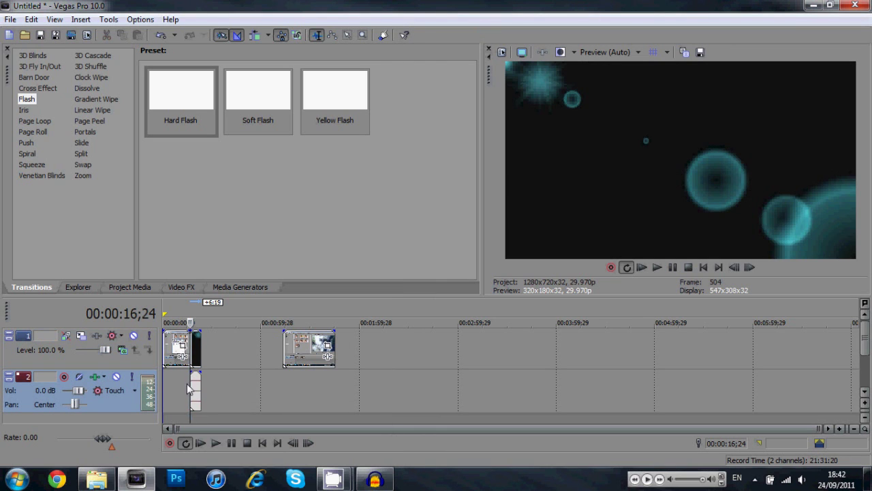
click(185, 388)
click(215, 443)
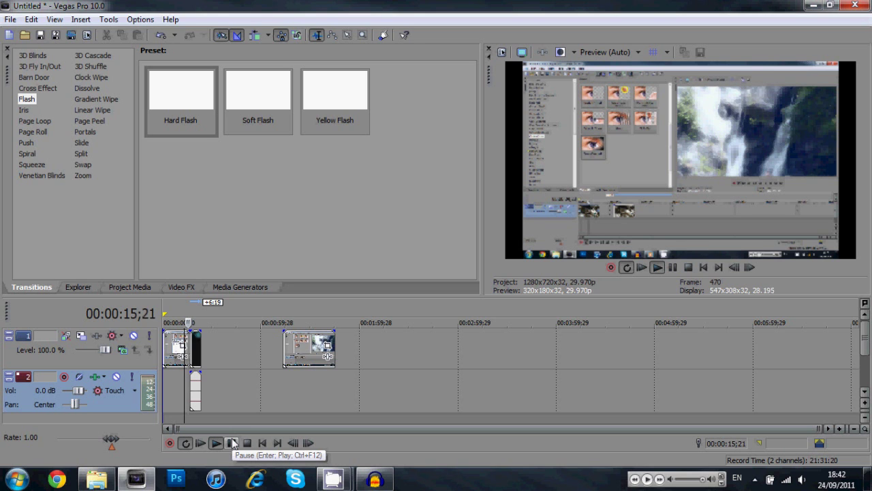
click(232, 444)
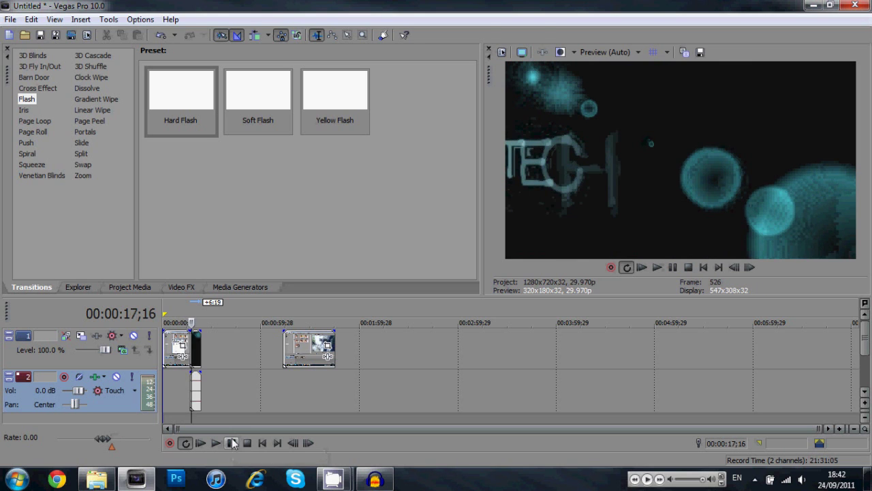
scroll(197, 386, up, 6)
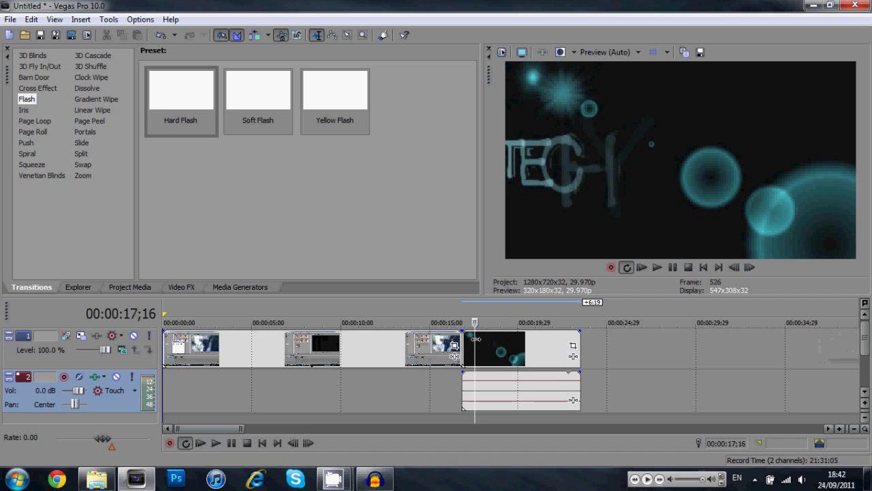
Overlap the intro about 1 second onto the opening clip's end and preview the crossfade from 15;03.
drag(460, 336, 443, 329)
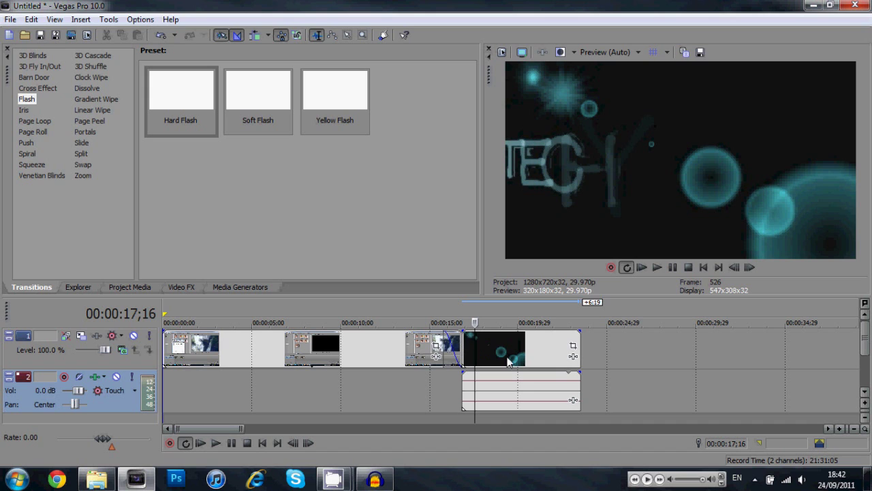
drag(511, 354, 493, 355)
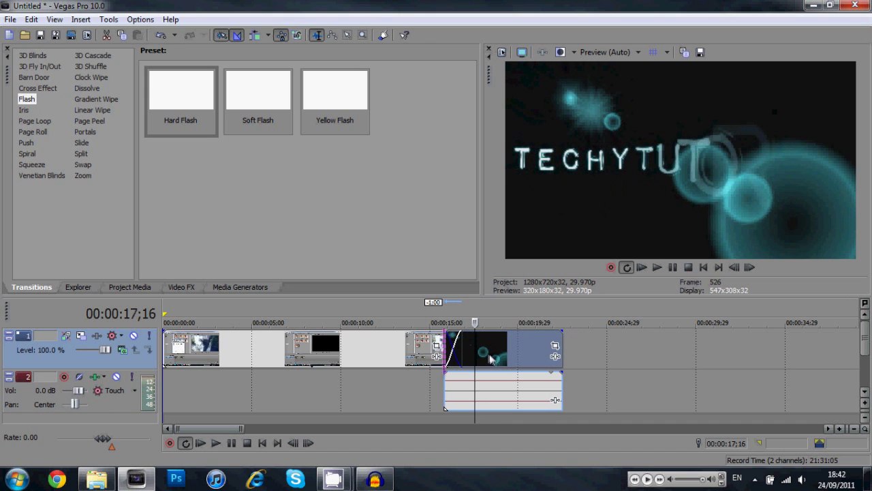
click(431, 394)
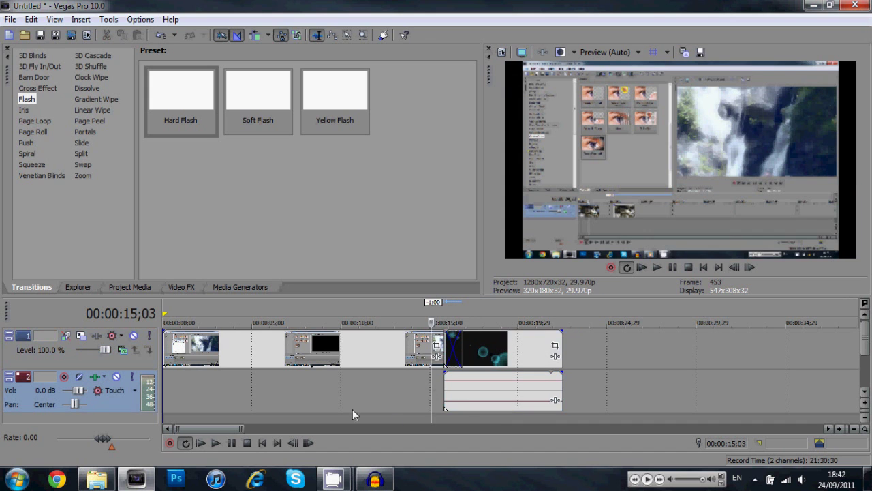
click(215, 443)
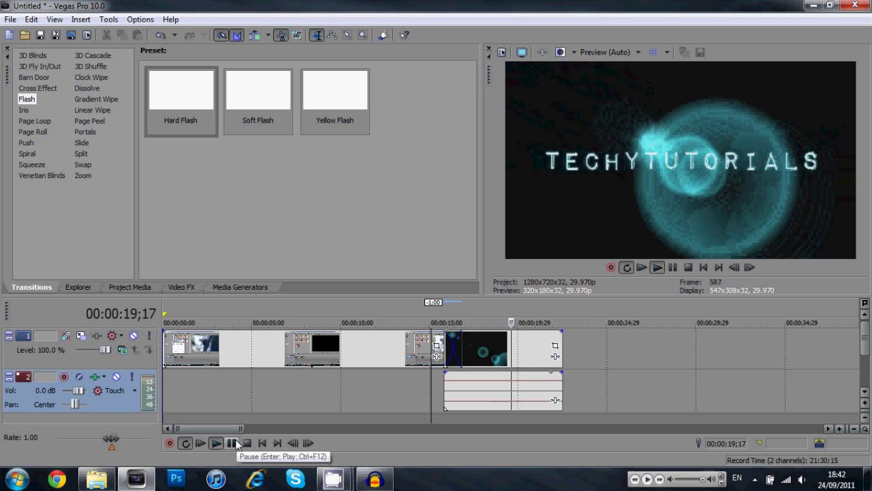
Split the grouped intro video and audio at 00:00:21;07 and delete everything after the white flash.
click(233, 443)
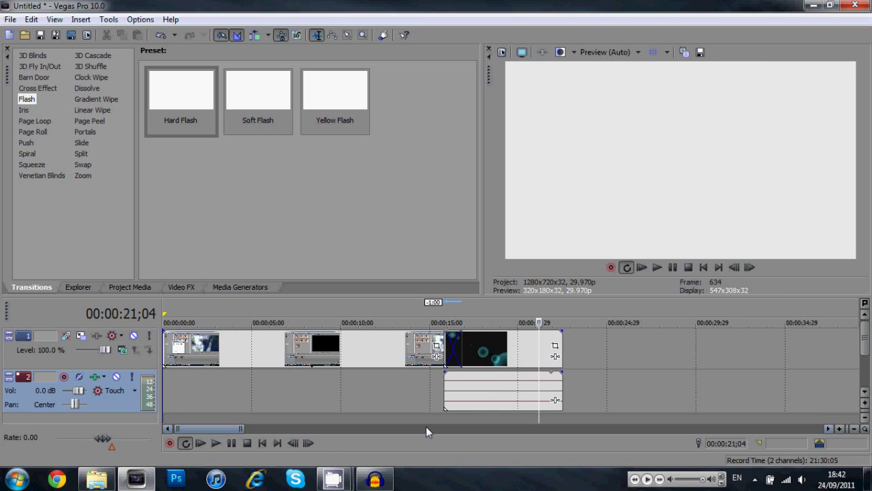
click(509, 380)
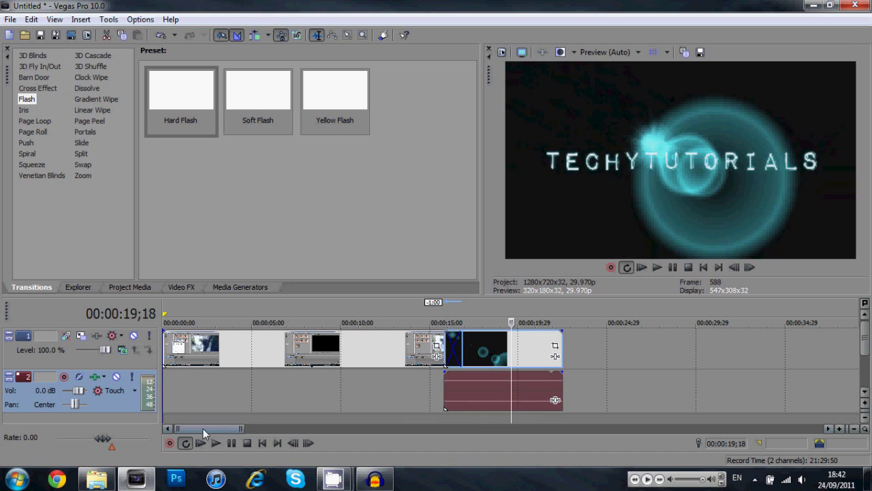
click(214, 442)
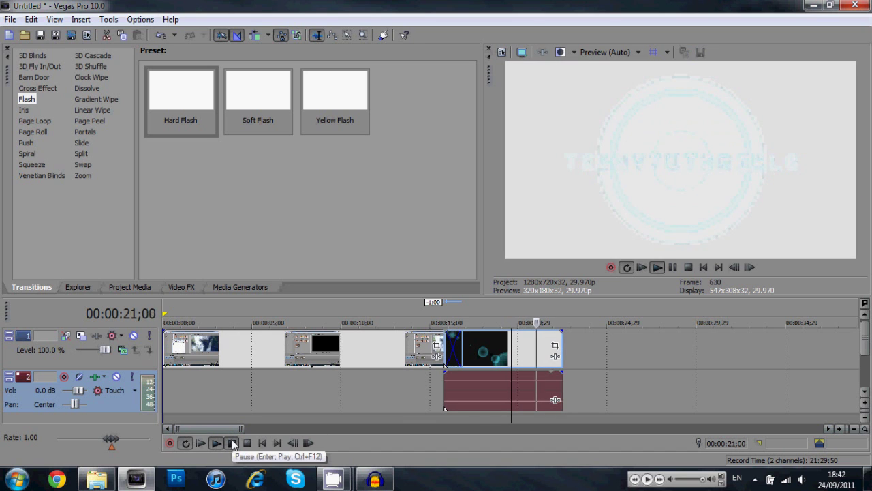
click(232, 443)
key(s)
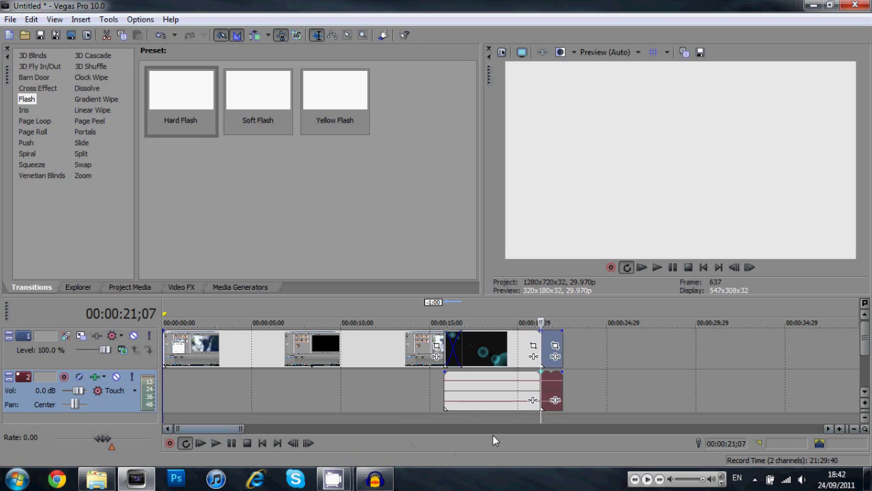
key(Delete)
scroll(572, 373, down, 2)
scroll(573, 380, down, 2)
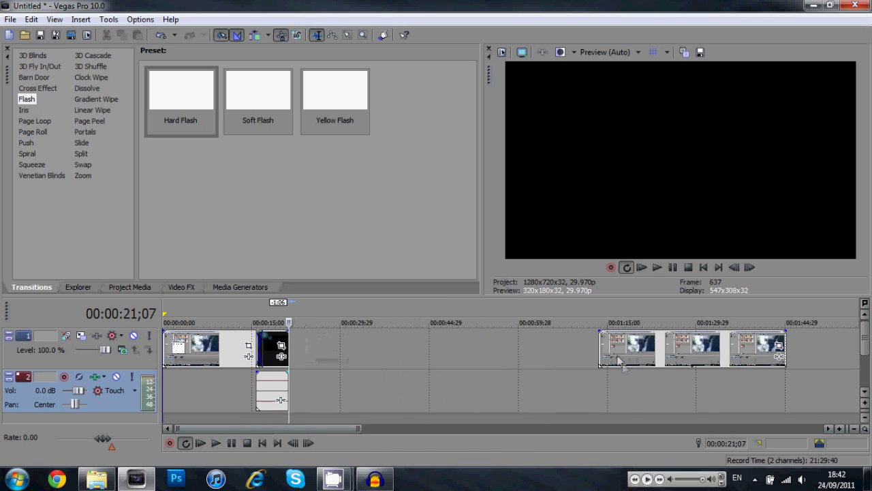
Move the later recording clips to the intro's end and add a Hard Flash transition at the join.
drag(622, 363, 311, 366)
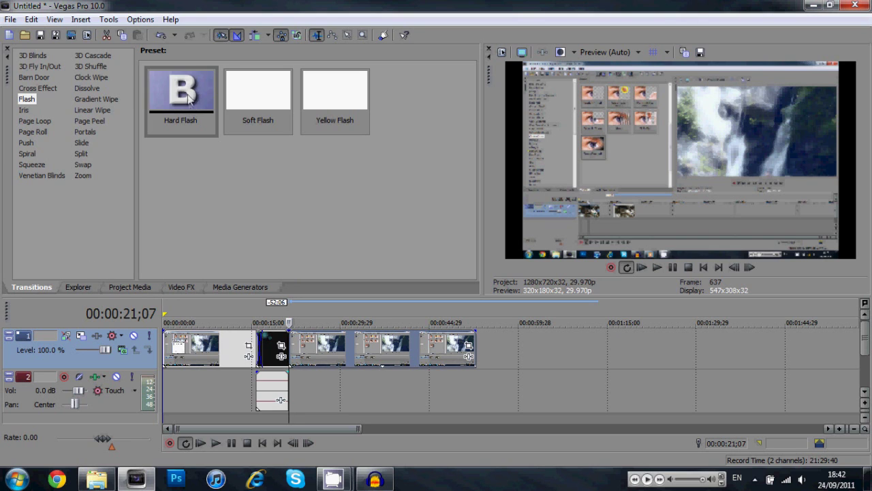
drag(188, 104, 289, 353)
click(484, 28)
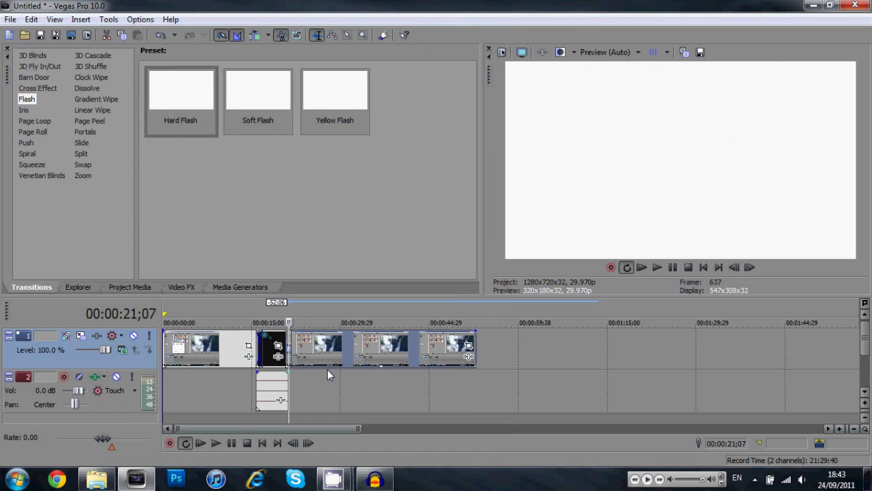
click(284, 392)
click(253, 389)
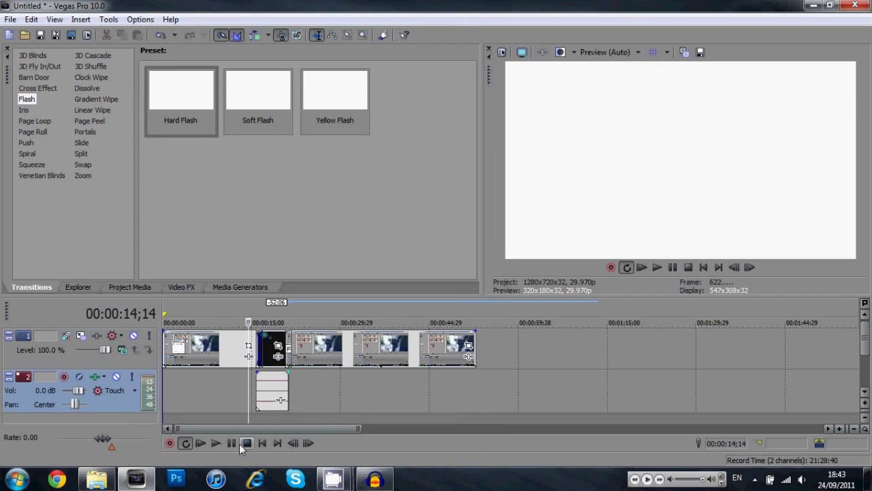
click(216, 443)
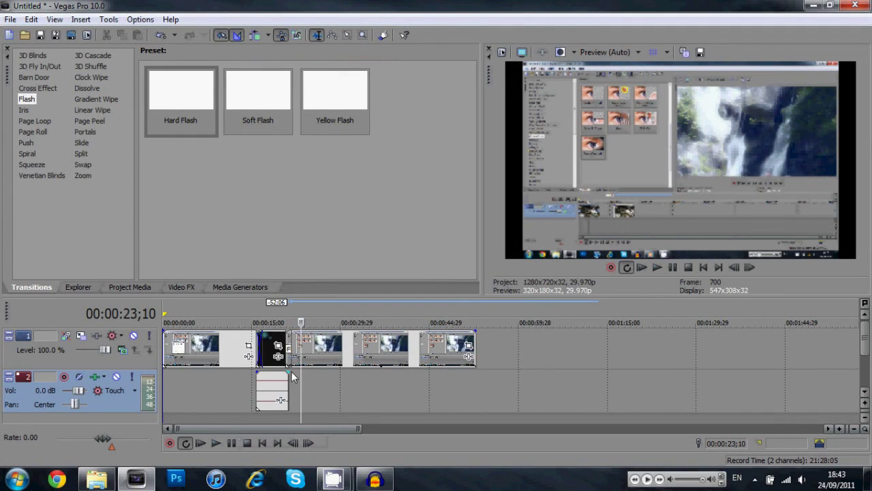
Select the track 1 video event, then switch to the Audacity narration recording.
click(313, 360)
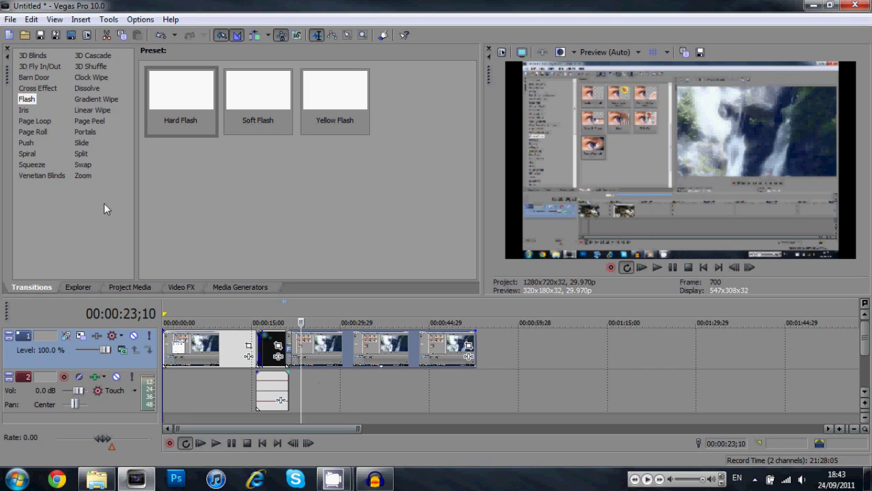
click(375, 479)
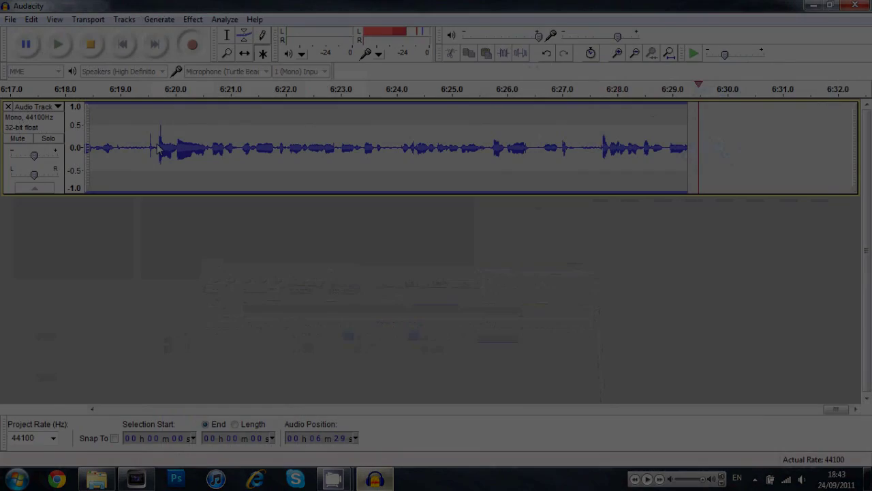